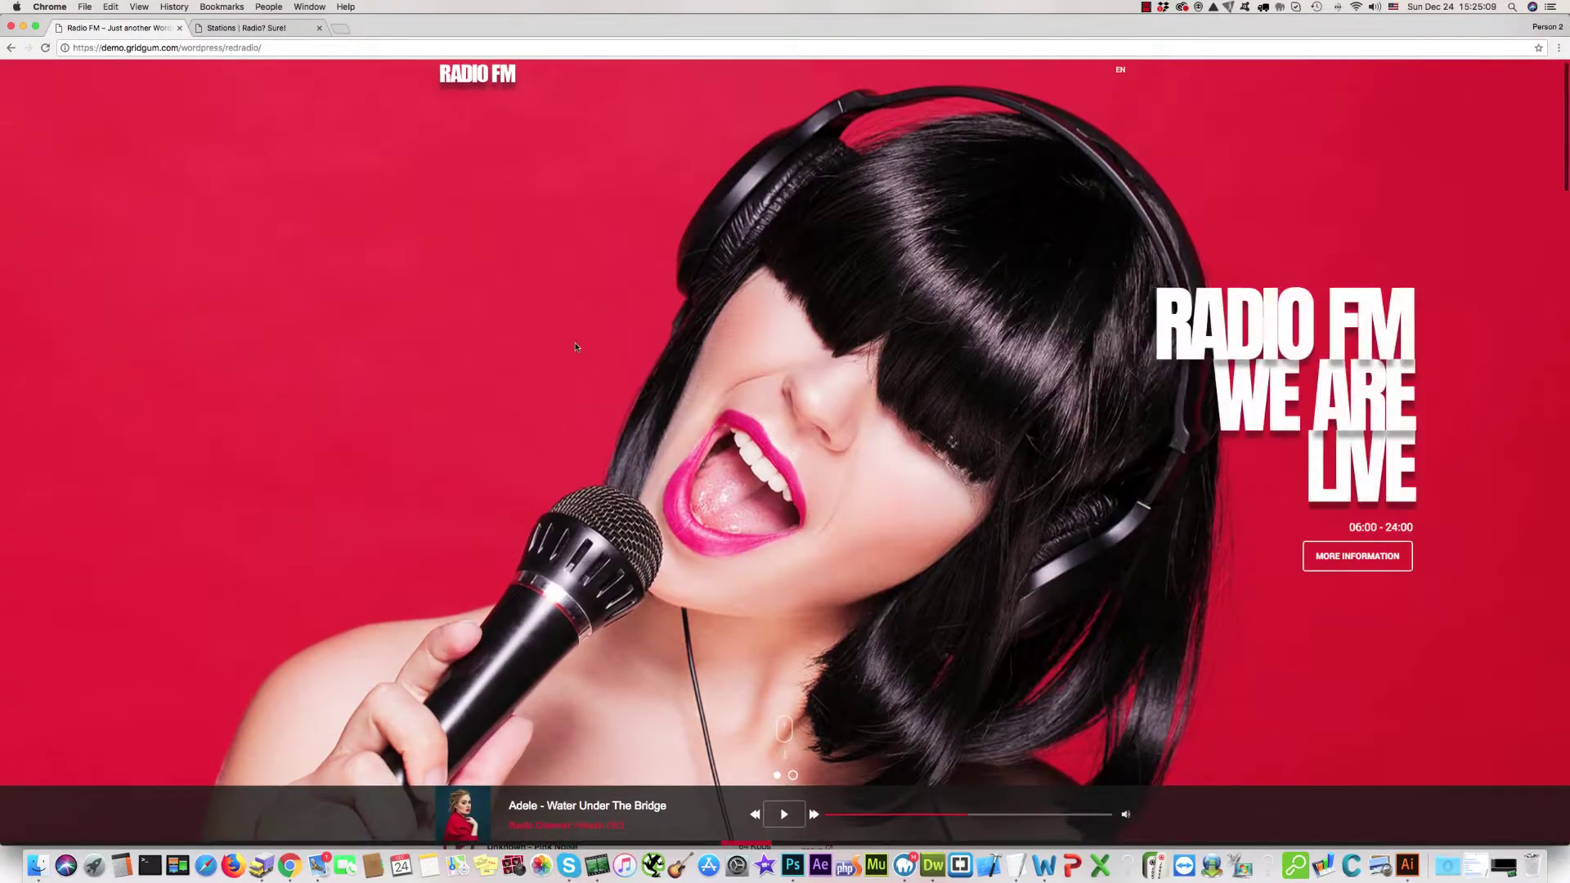
Return to the admin and show the Live Radio list with its seven published stations
{"action": "scroll", "coordinate": [576, 347], "scroll_direction": "up", "scroll_amount": 1}
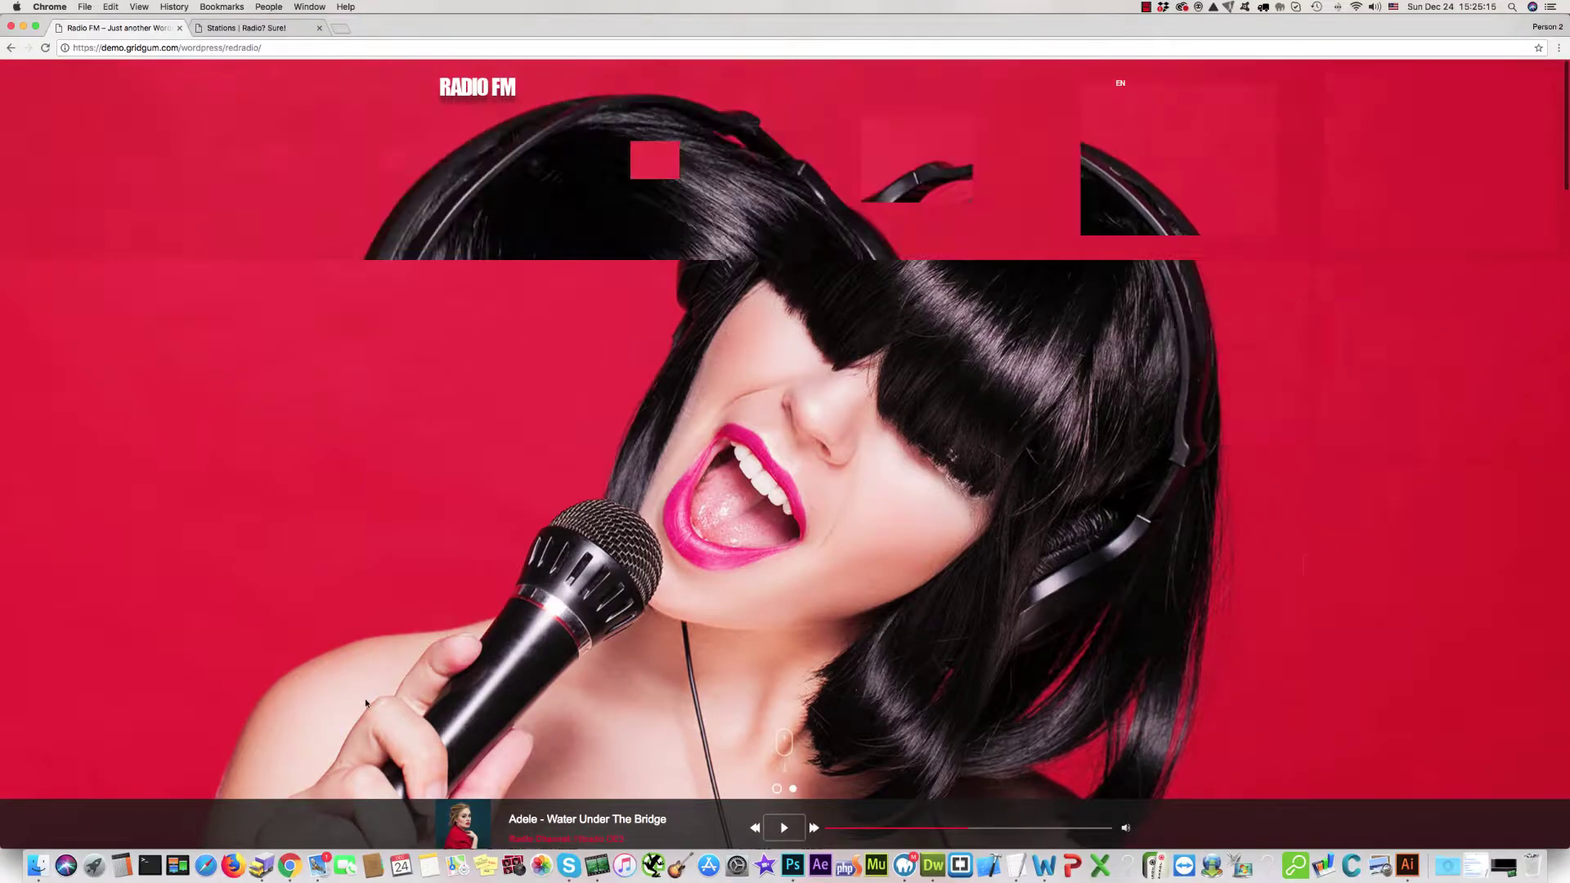
{"action": "left_click", "coordinate": [10, 48]}
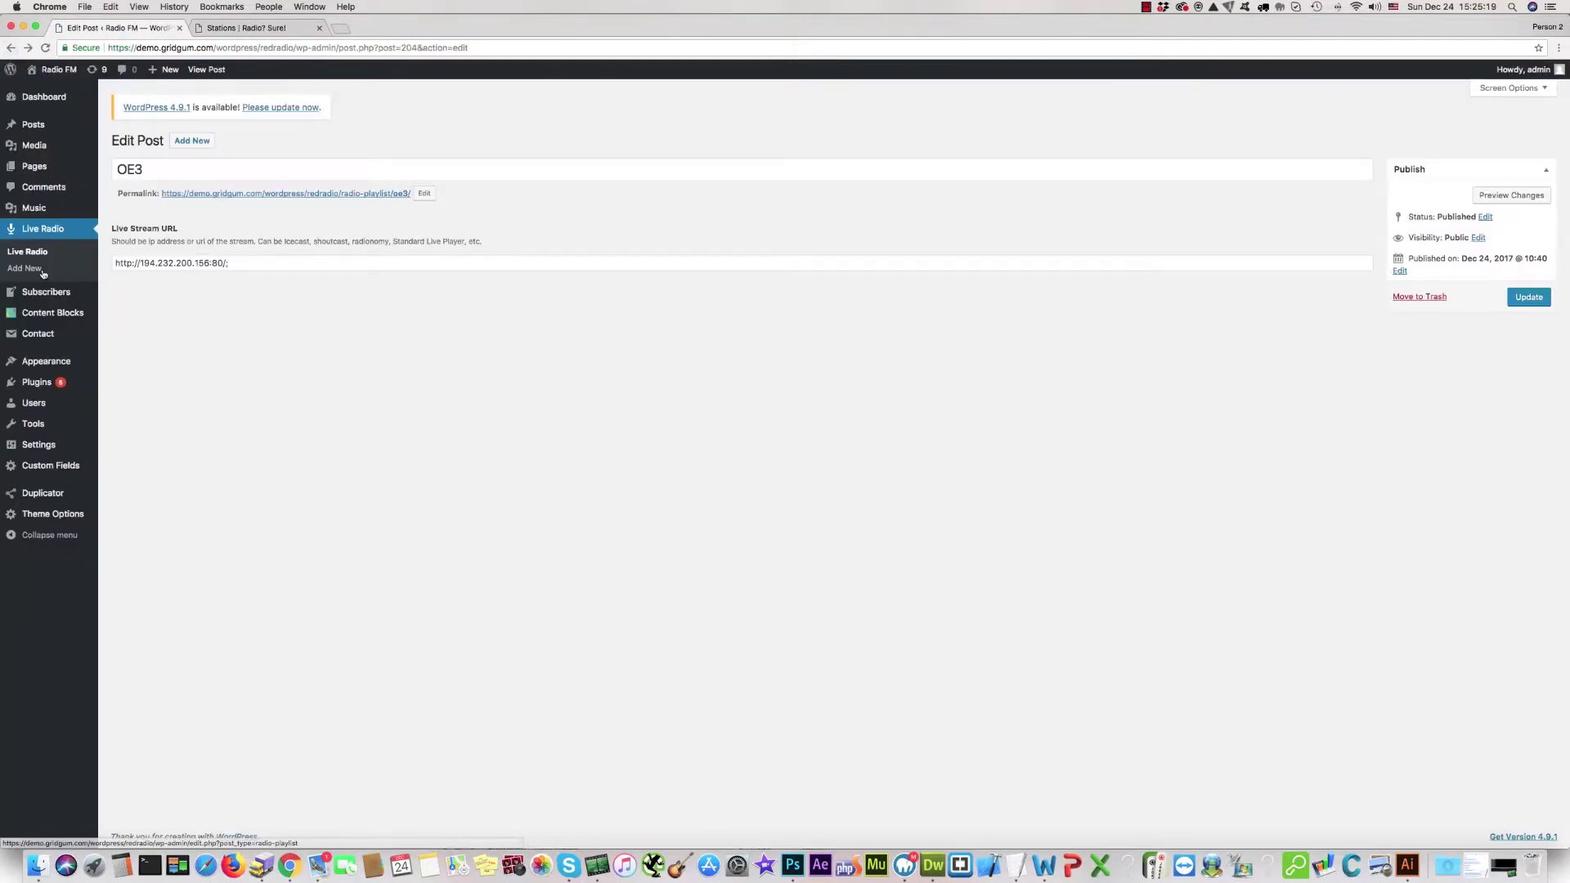
{"action": "left_click", "coordinate": [32, 230]}
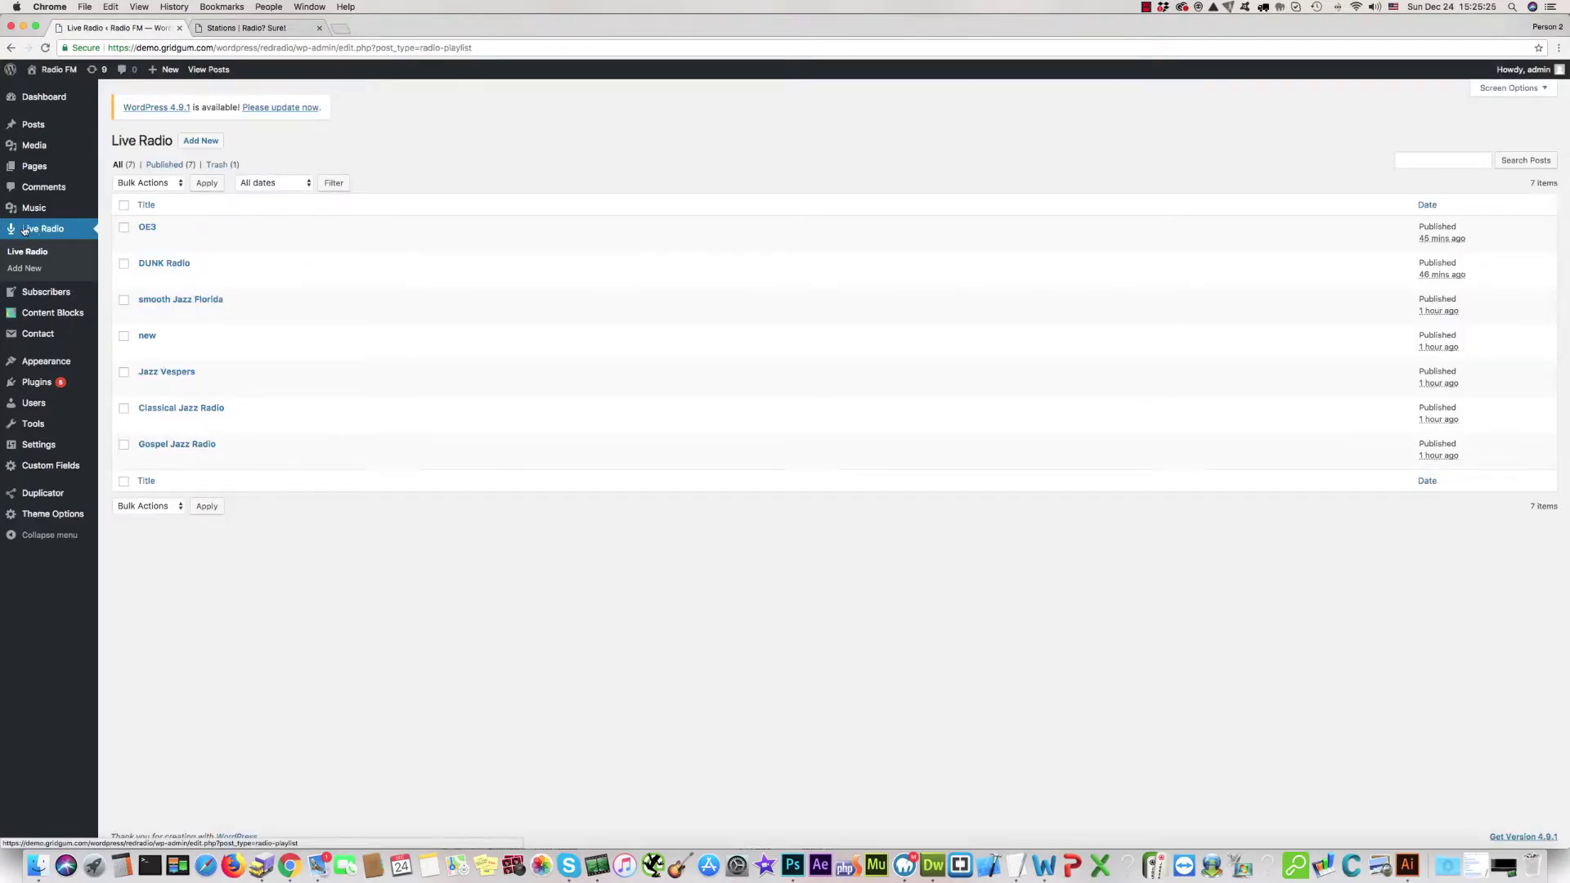
{"action": "key", "text": "Tab"}
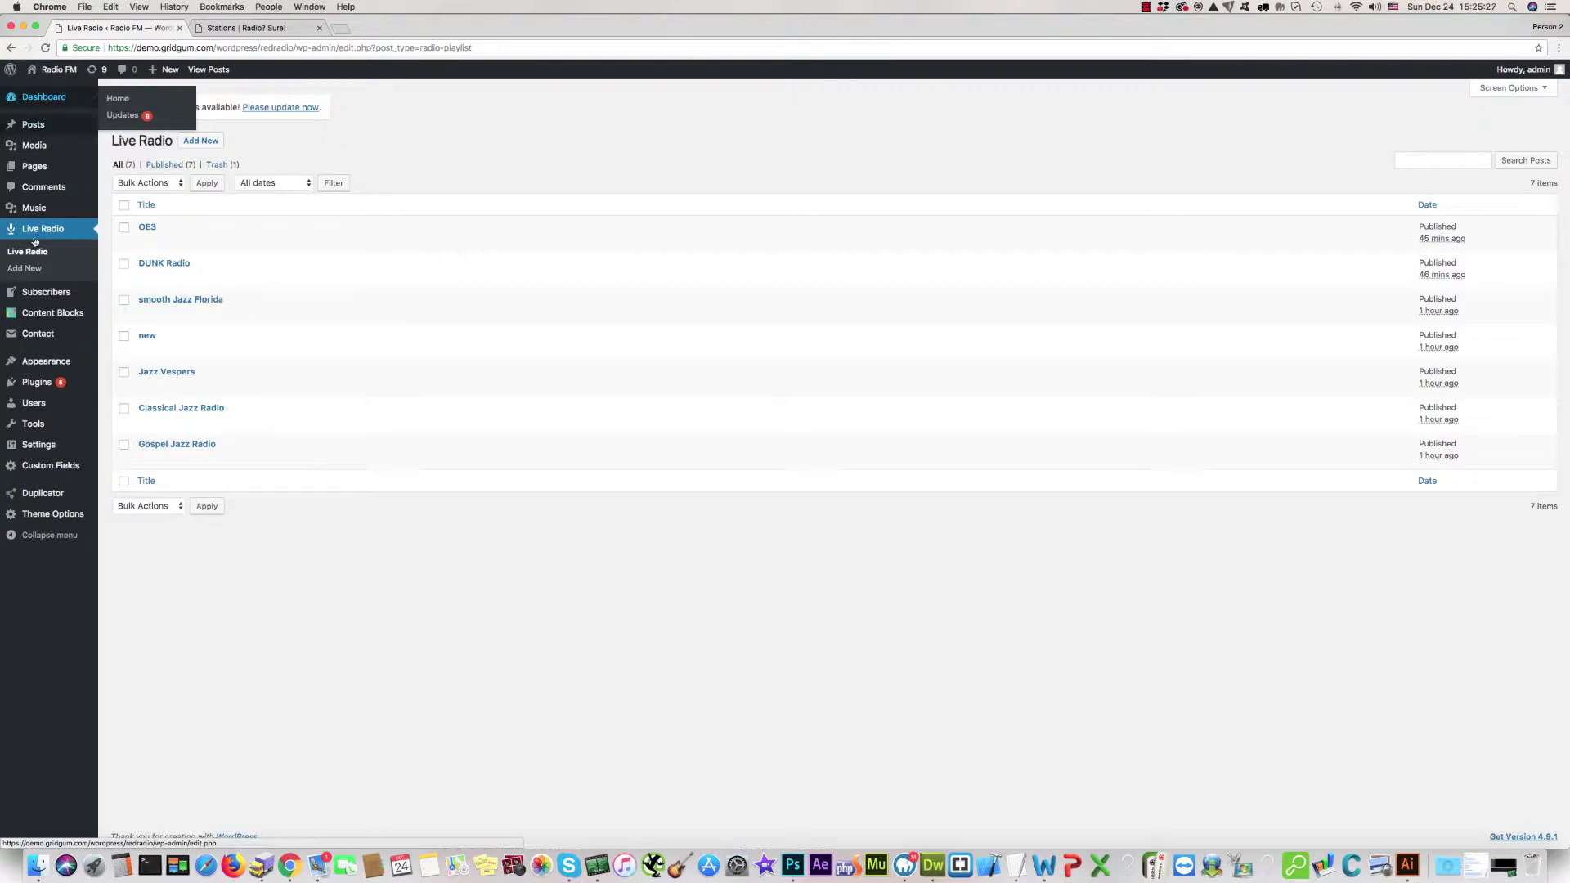
{"action": "key", "text": "Tab"}
{"action": "left_click", "coordinate": [27, 594]}
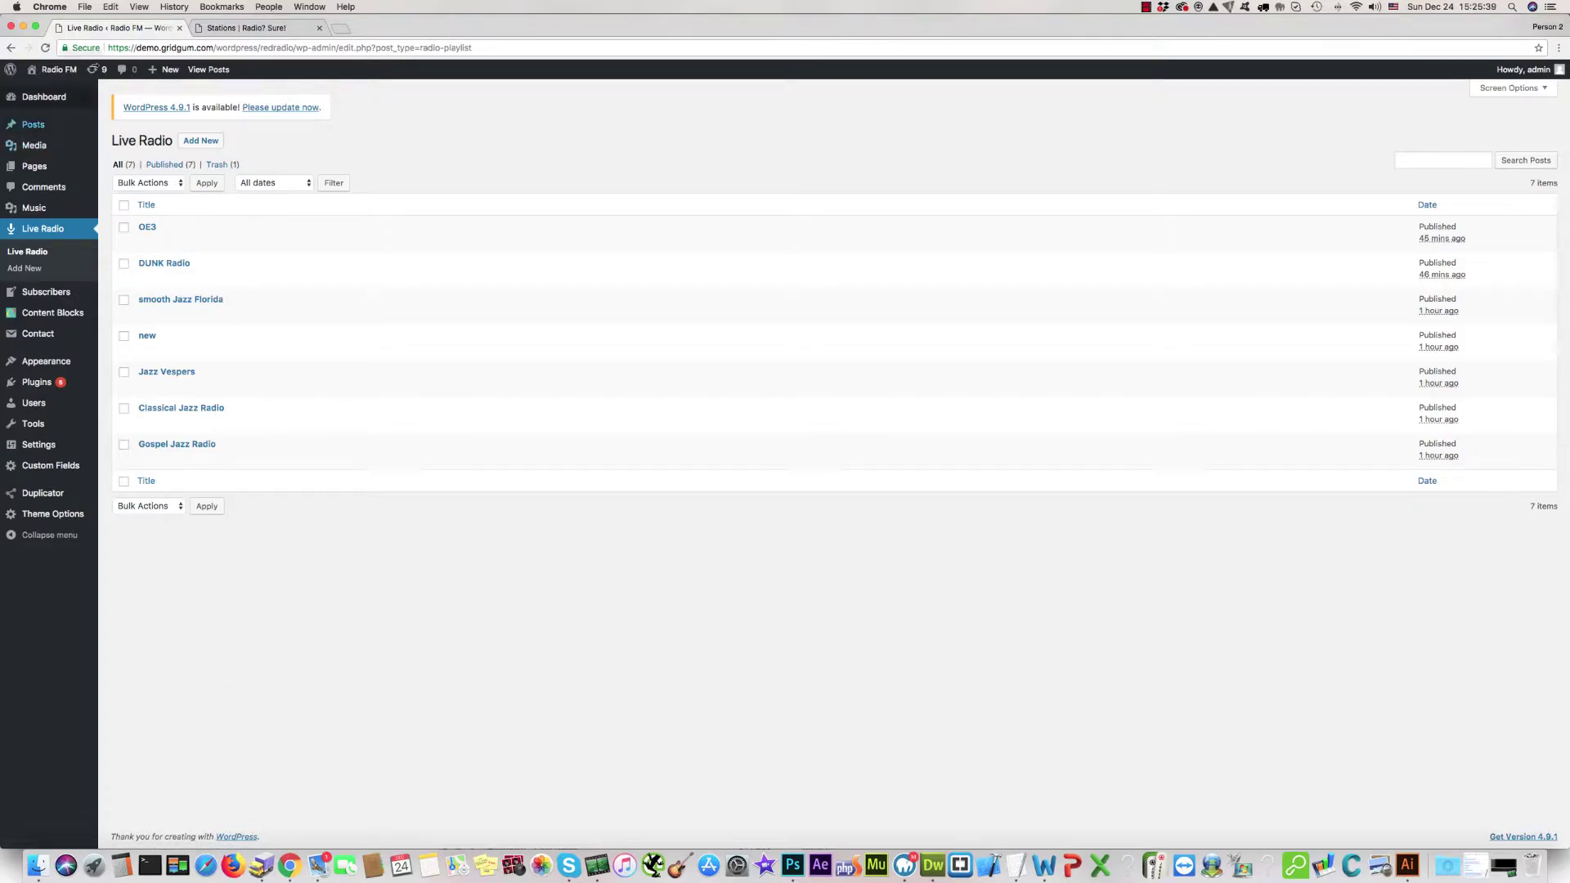
Start a new Live Radio station and title it 'Radio One'
{"action": "left_click", "coordinate": [200, 141]}
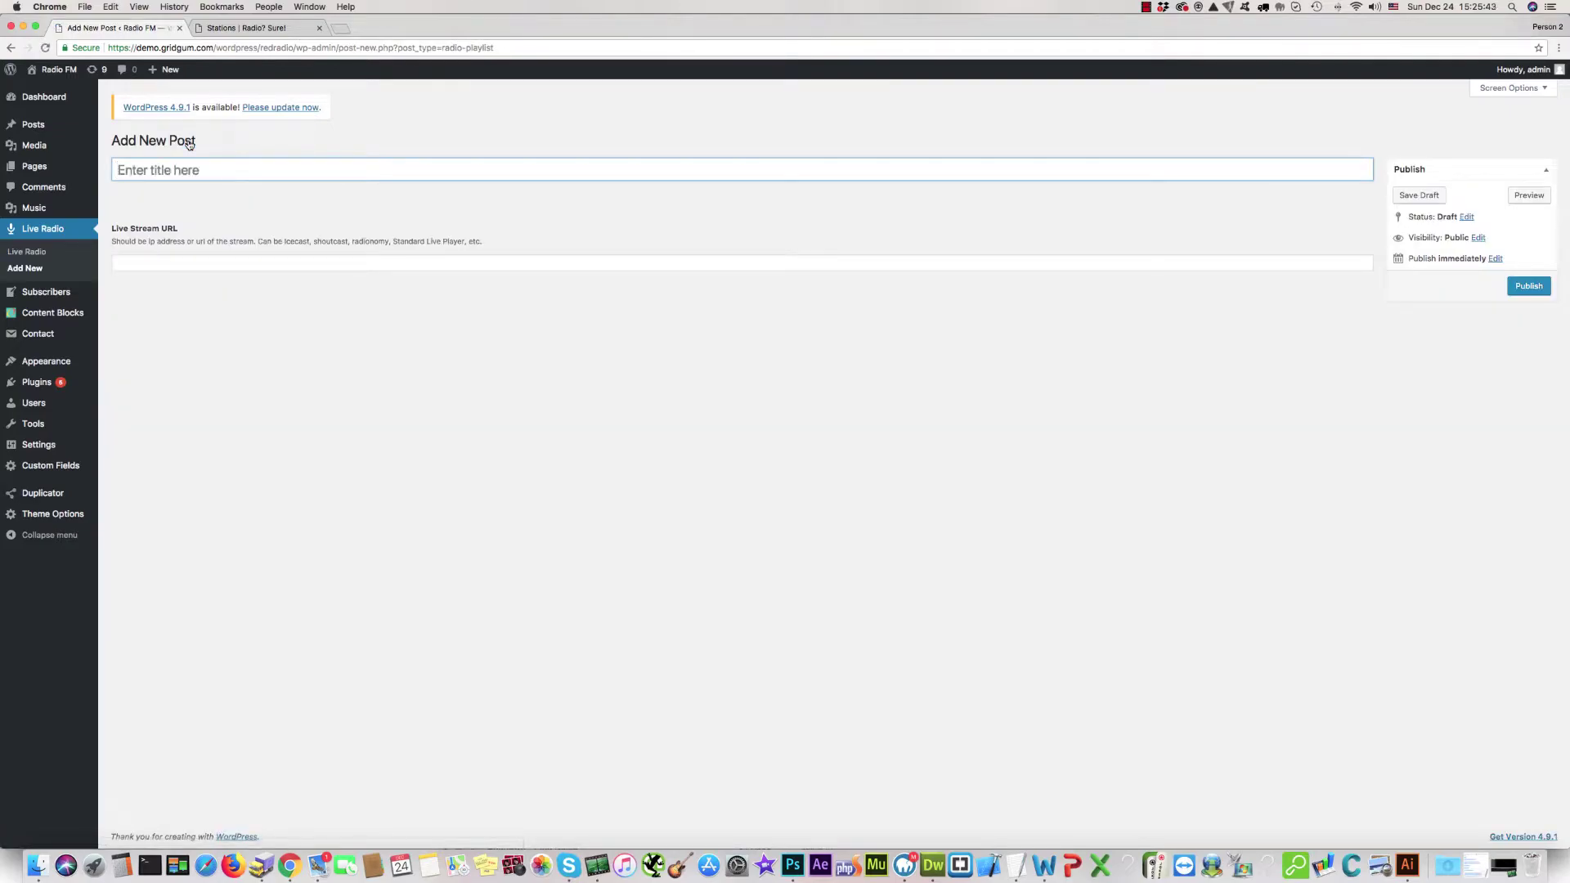
{"action": "mouse_move", "coordinate": [24, 157]}
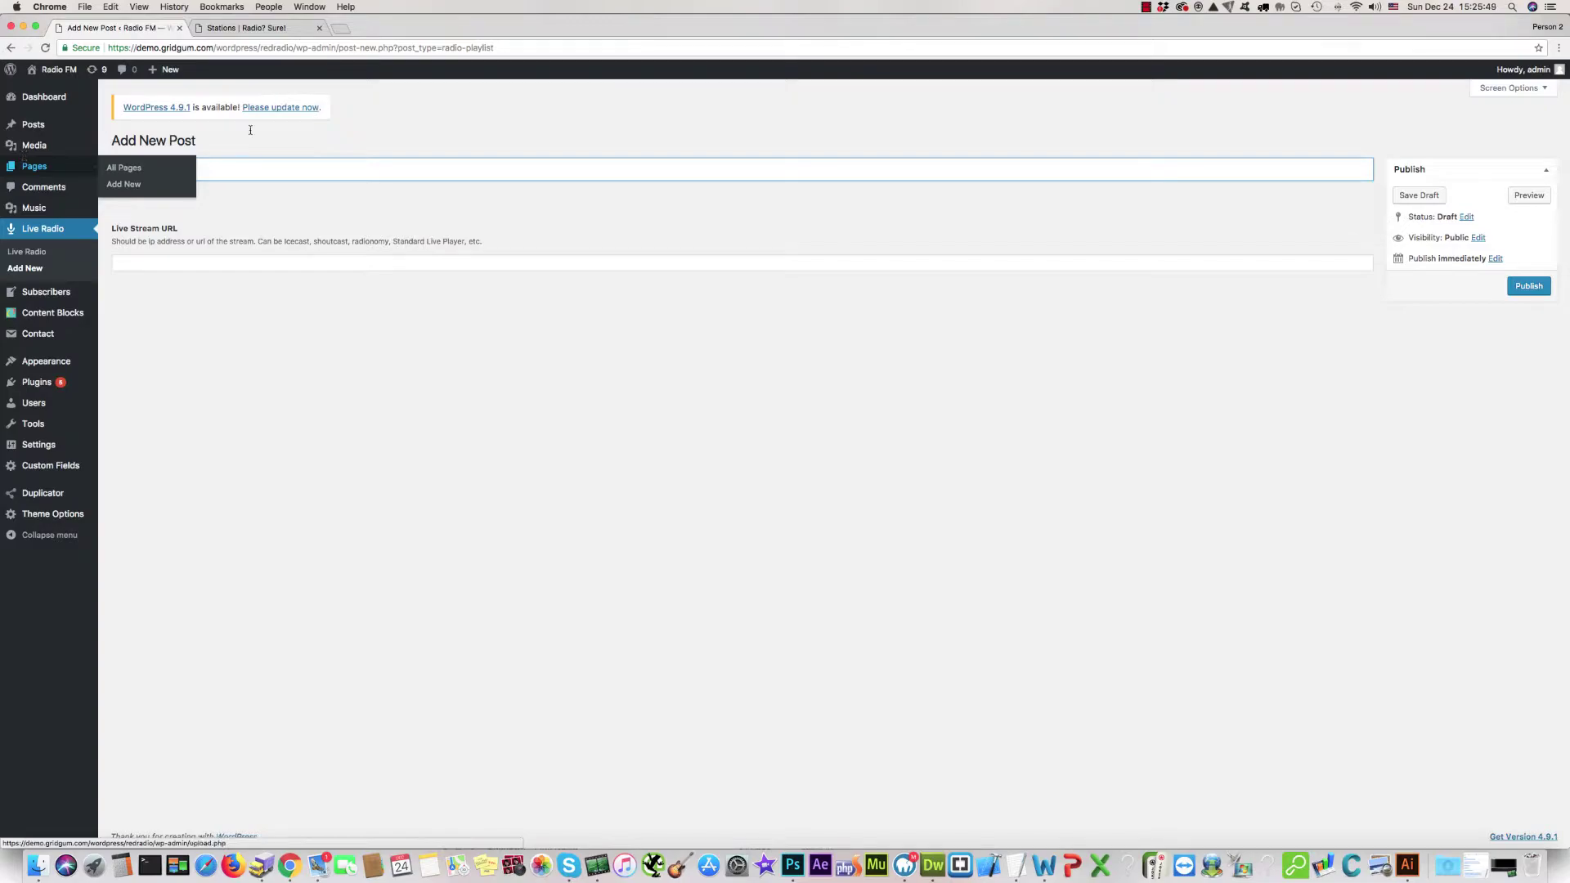
{"action": "type", "text": "Radio ONe"}
{"action": "left_click", "coordinate": [174, 168]}
{"action": "type", "text": "n"}
{"action": "left_click", "coordinate": [302, 139]}
Copy the directory's Source 1 link into Live Stream URL and publish the station
{"action": "left_click", "coordinate": [263, 29]}
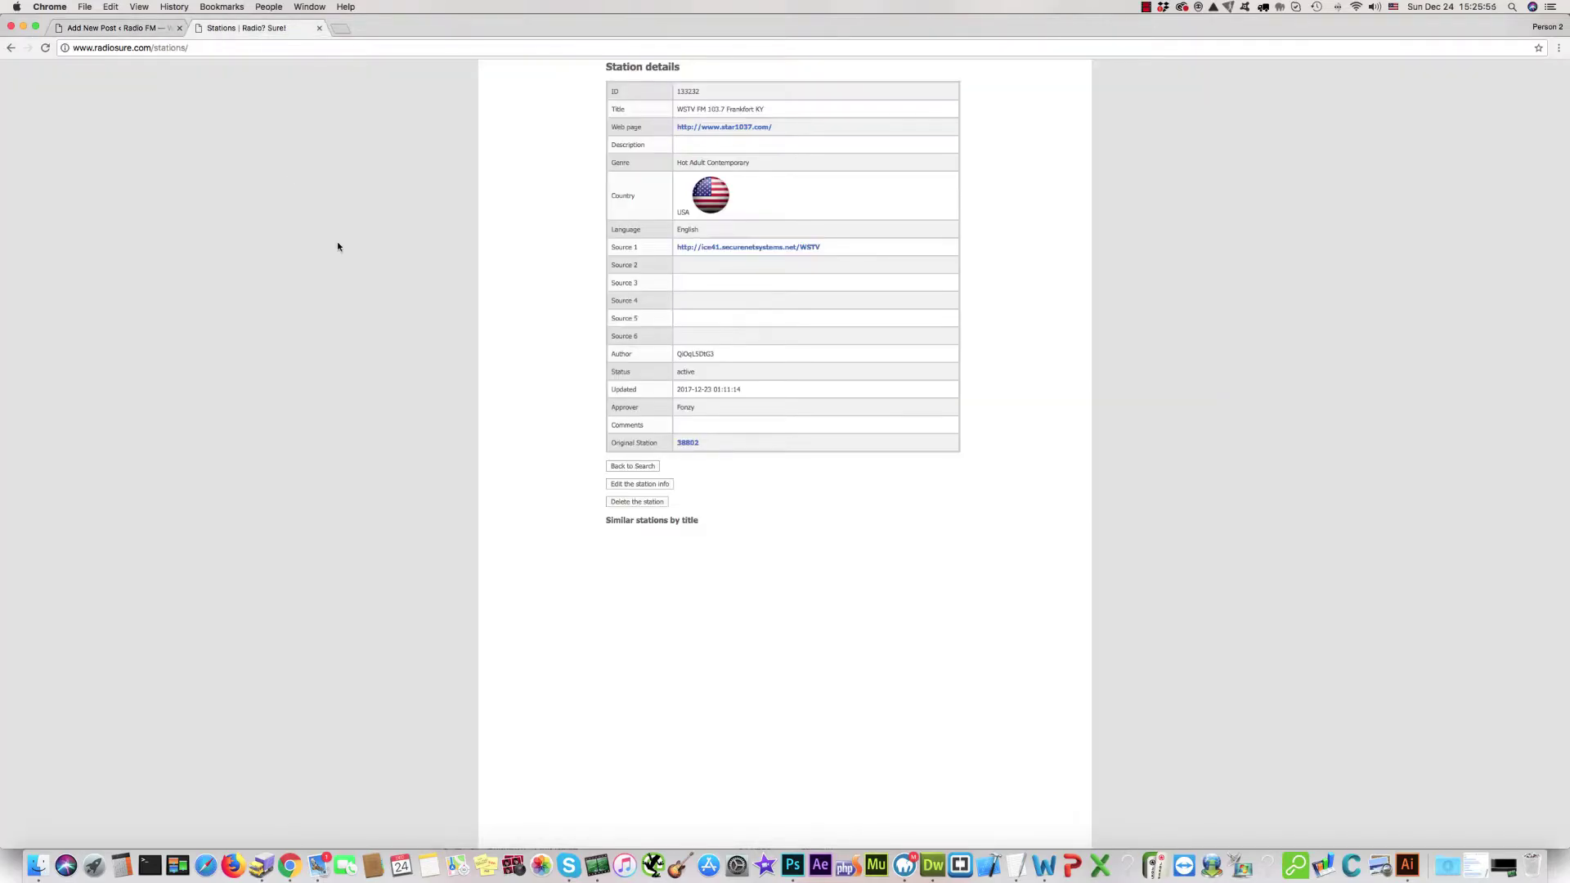
{"action": "left_click_drag", "start_coordinate": [824, 247], "coordinate": [684, 246]}
{"action": "key", "text": "super+c"}
{"action": "left_click", "coordinate": [111, 29]}
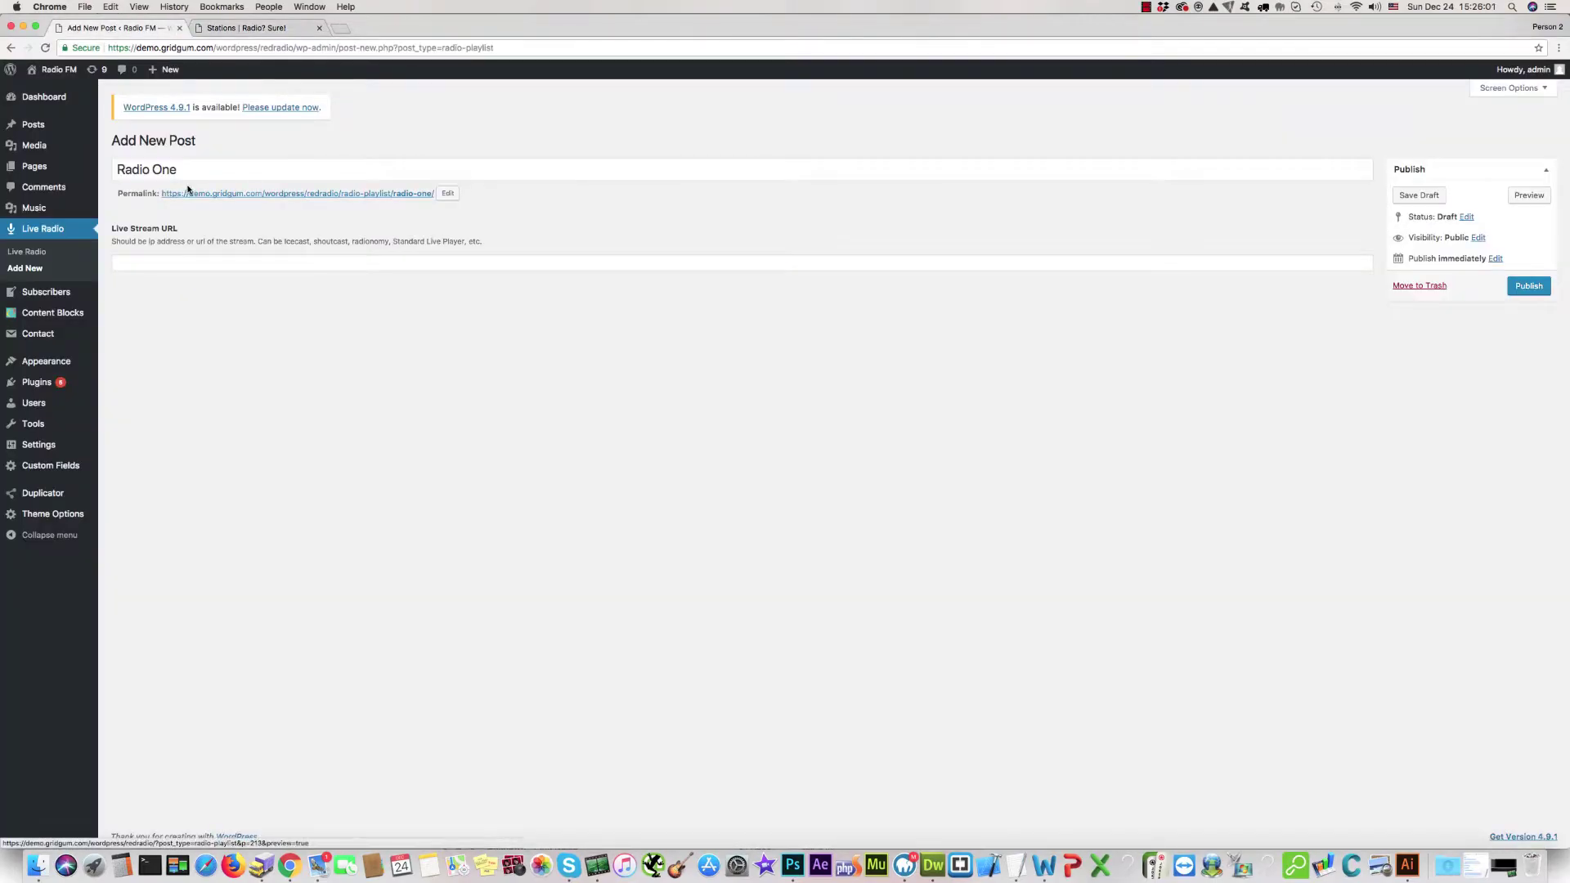
{"action": "left_click", "coordinate": [144, 263]}
{"action": "key", "text": "super+v"}
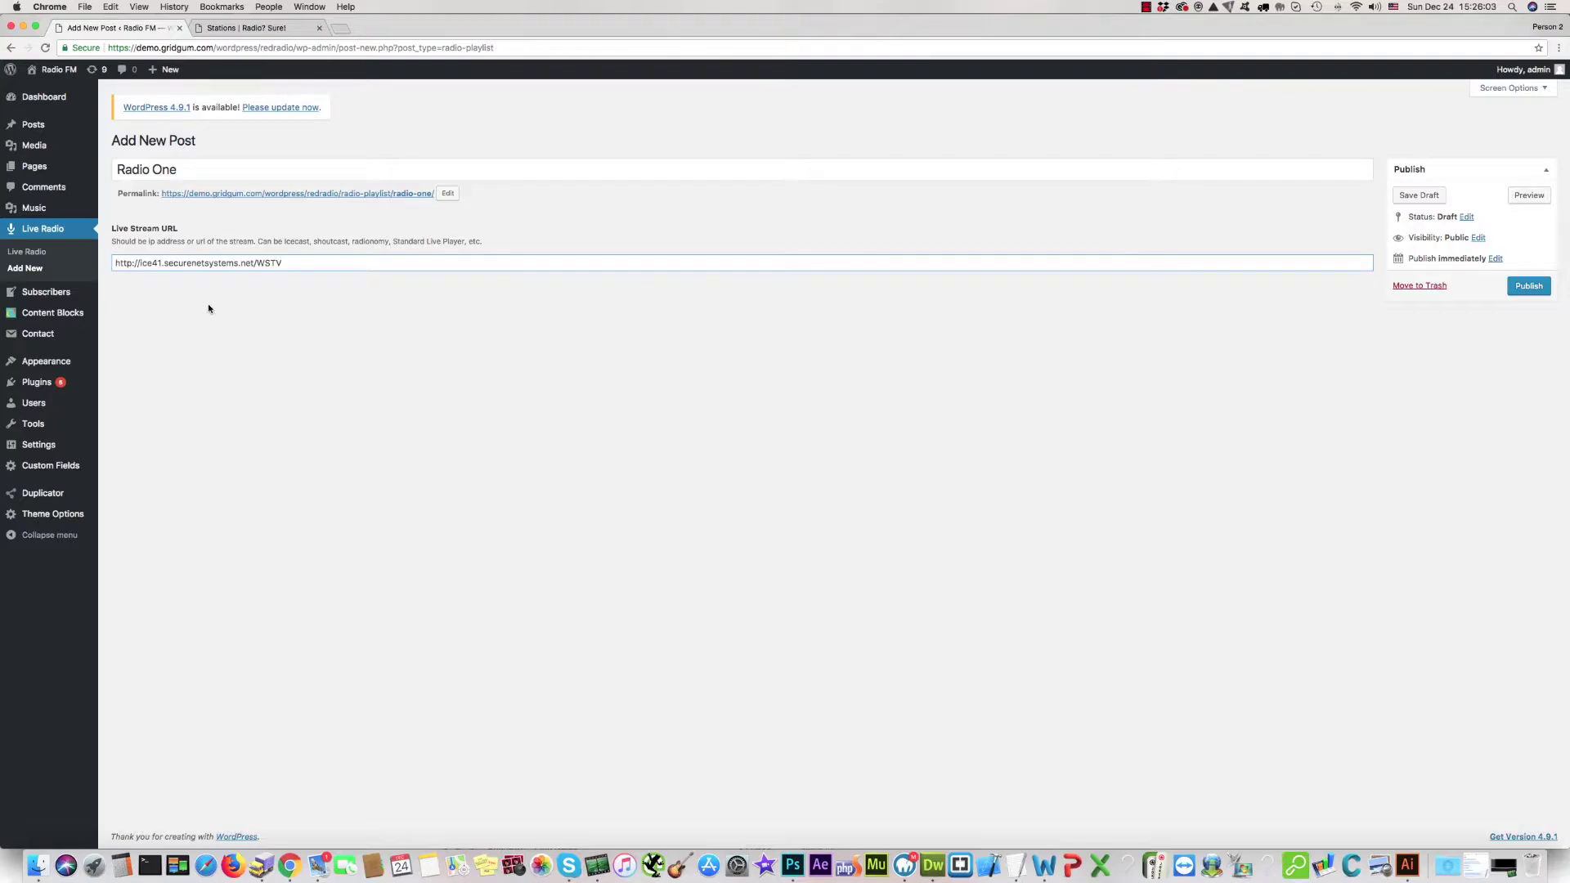
{"action": "left_click", "coordinate": [1528, 286]}
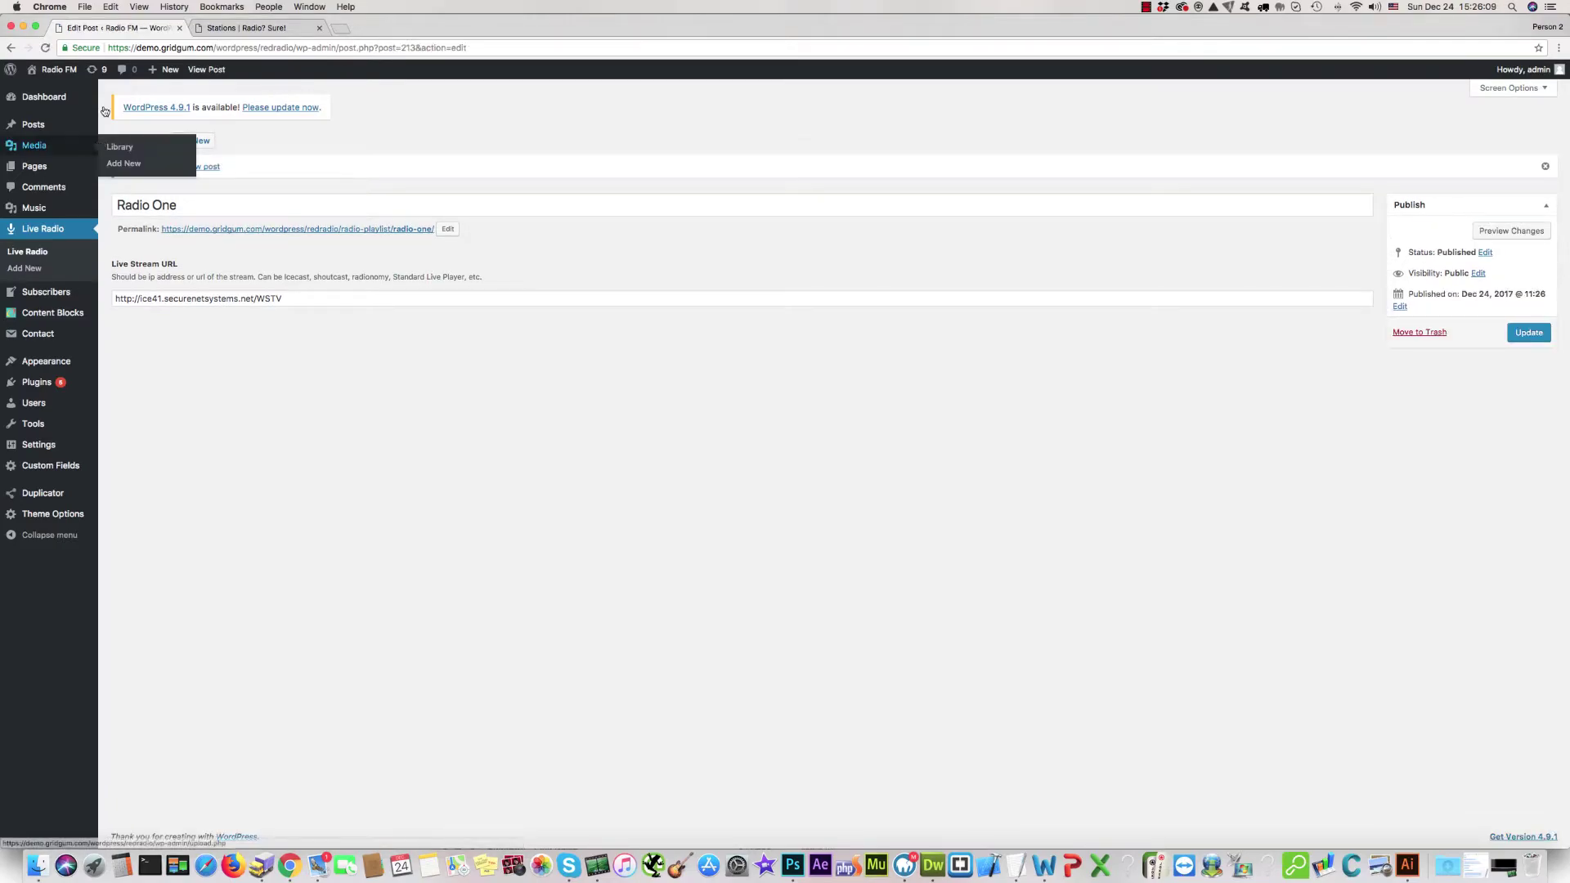
{"action": "left_click", "coordinate": [45, 91]}
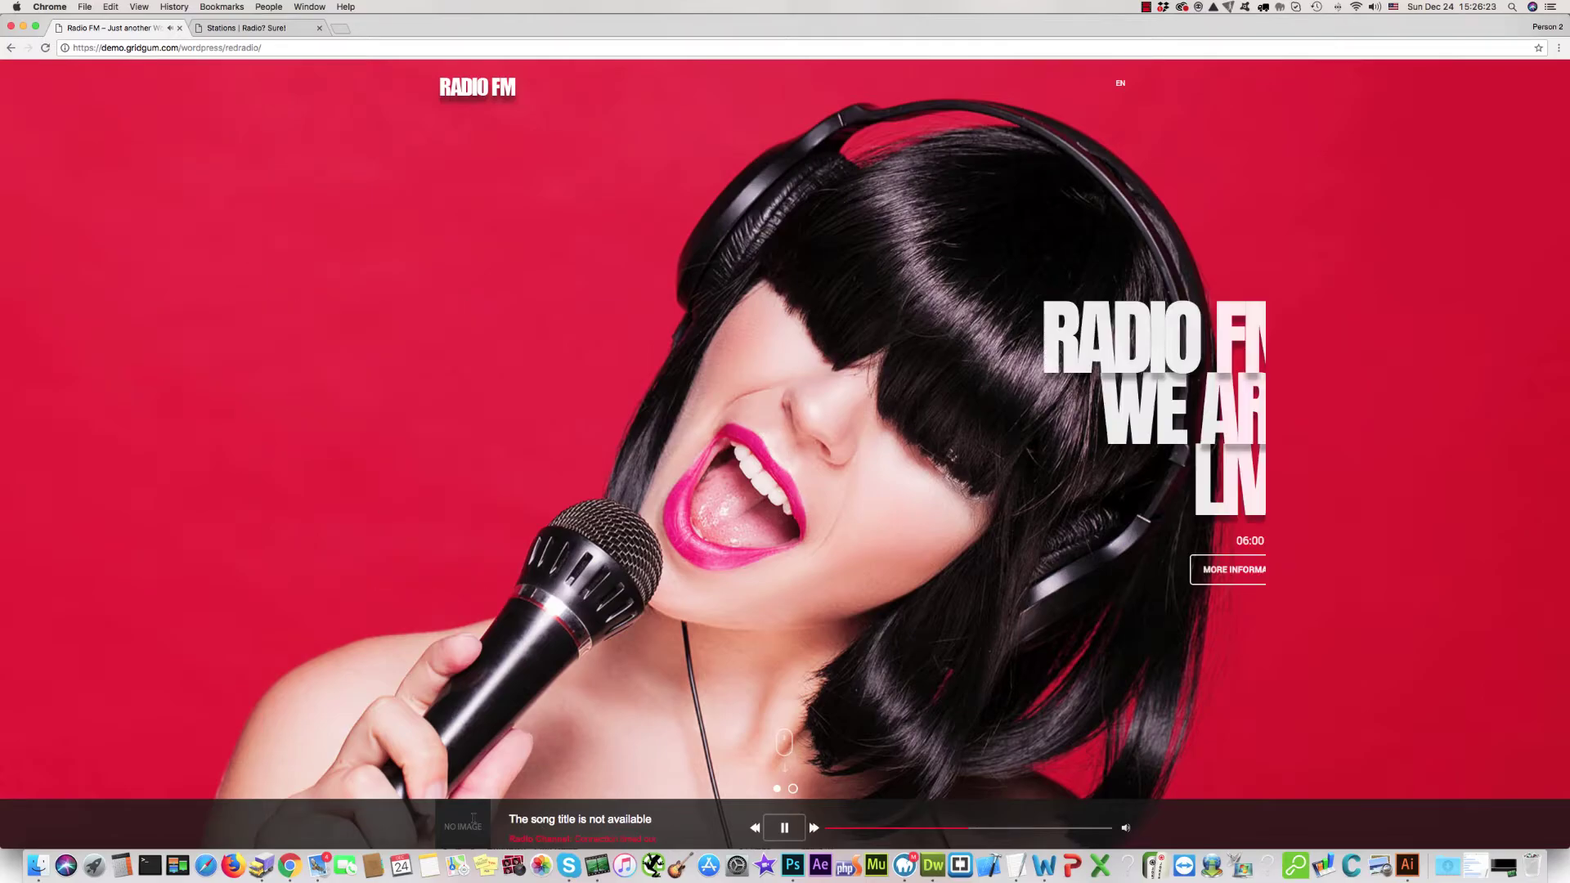
{"action": "left_click", "coordinate": [814, 829]}
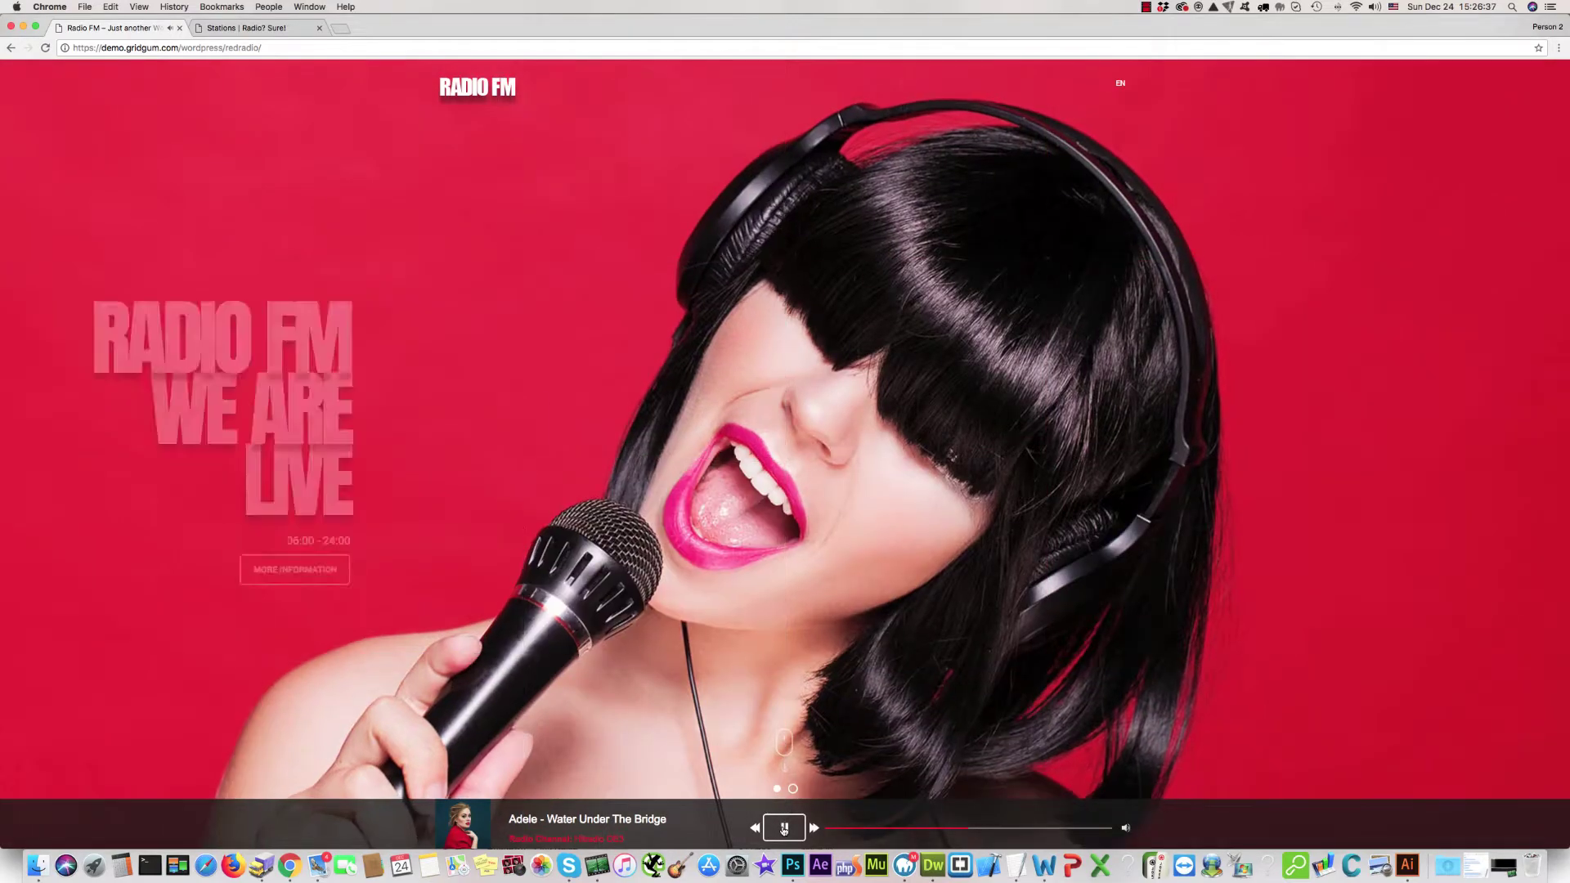
{"action": "left_click", "coordinate": [10, 49]}
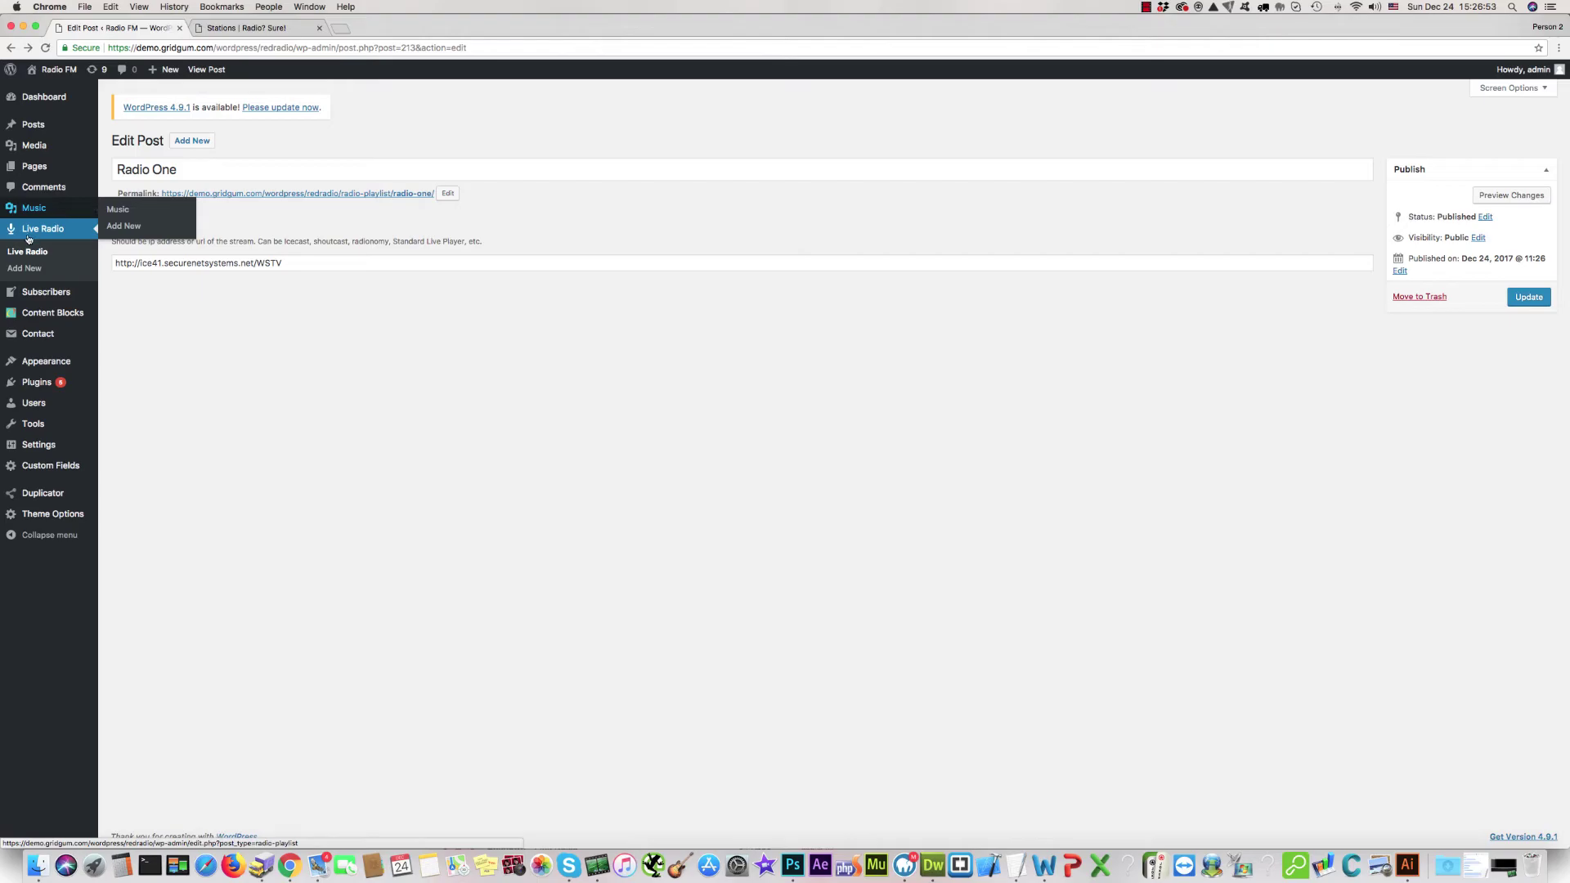
Set the Theme Options Home player to Music and save the changes
{"action": "left_click", "coordinate": [36, 516]}
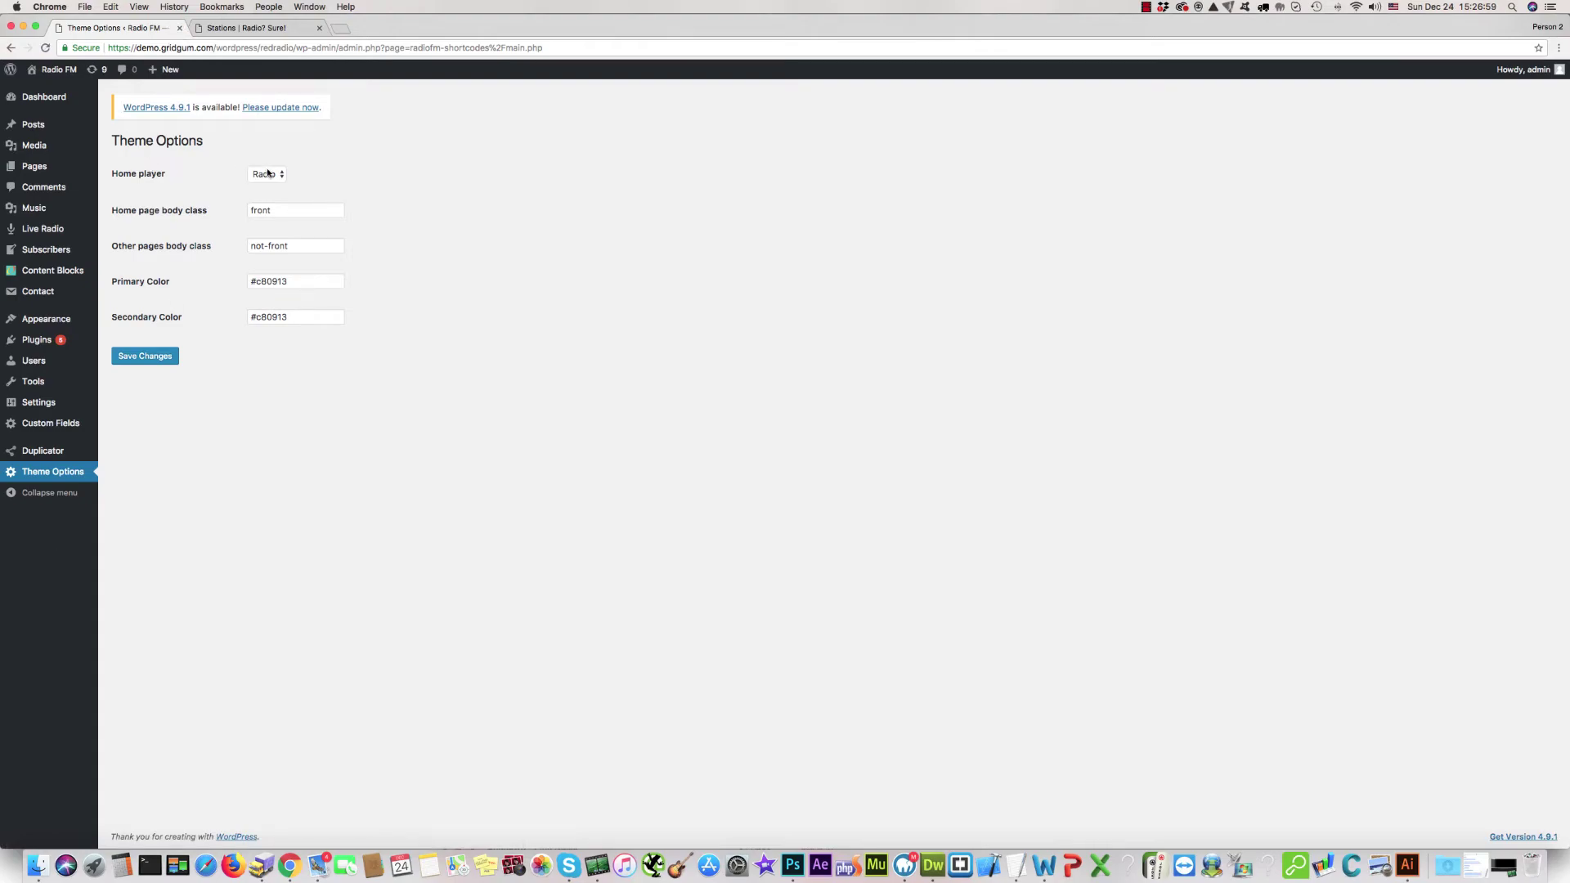
{"action": "key", "text": "Escape"}
{"action": "left_click", "coordinate": [148, 361]}
{"action": "mouse_move", "coordinate": [62, 76]}
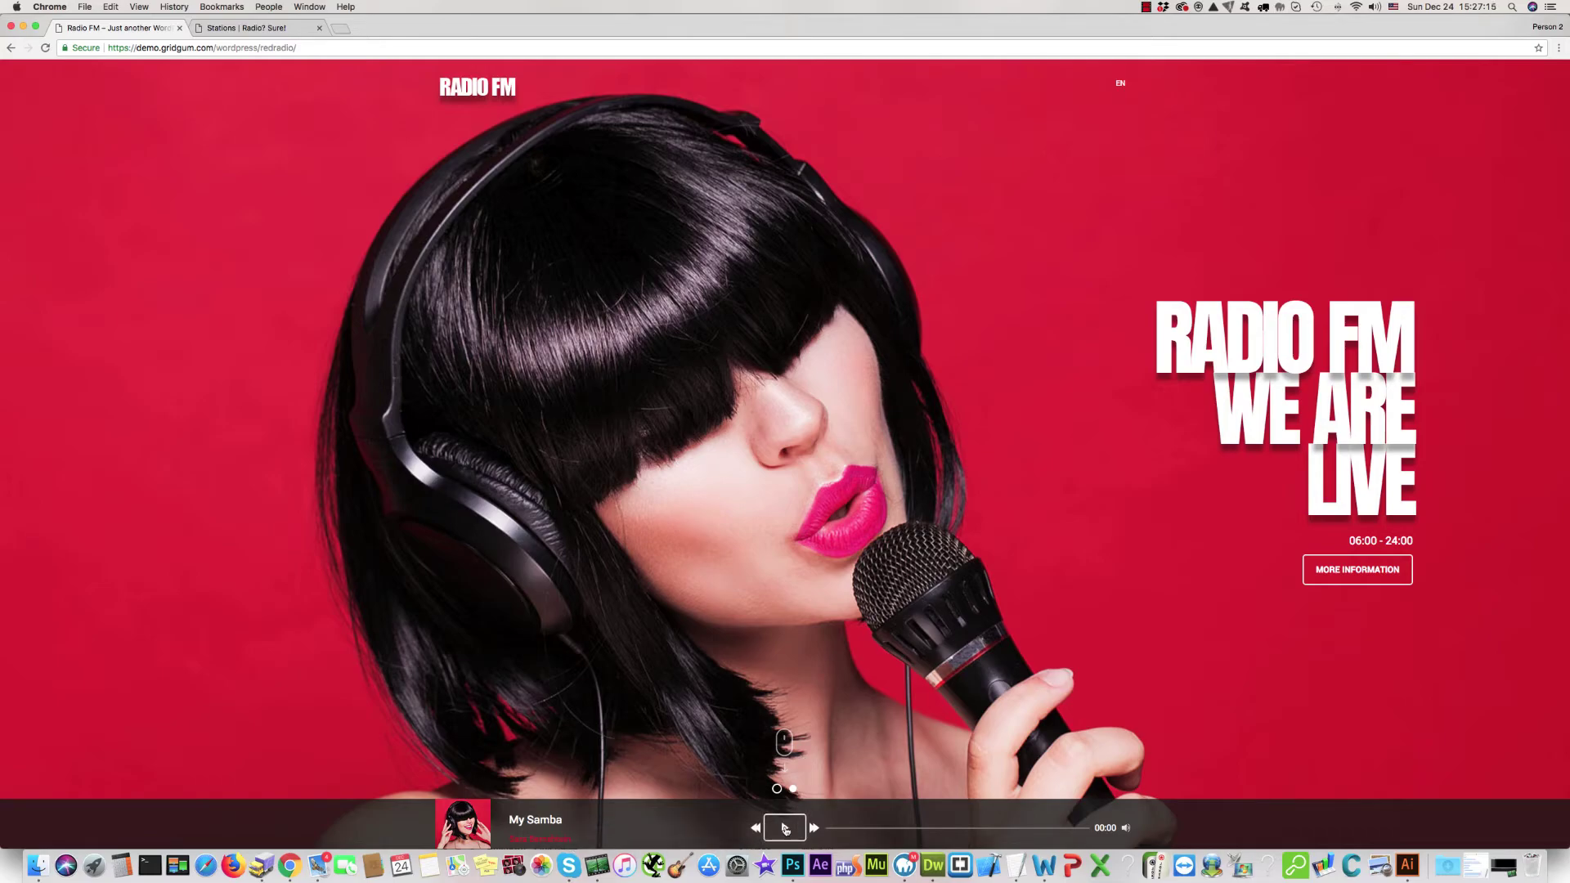
Play the My Samba track in the front page's bottom music player
{"action": "left_click", "coordinate": [785, 829]}
Pause My Samba, then set the Theme Options Home player to Radio and save
{"action": "left_click", "coordinate": [787, 829]}
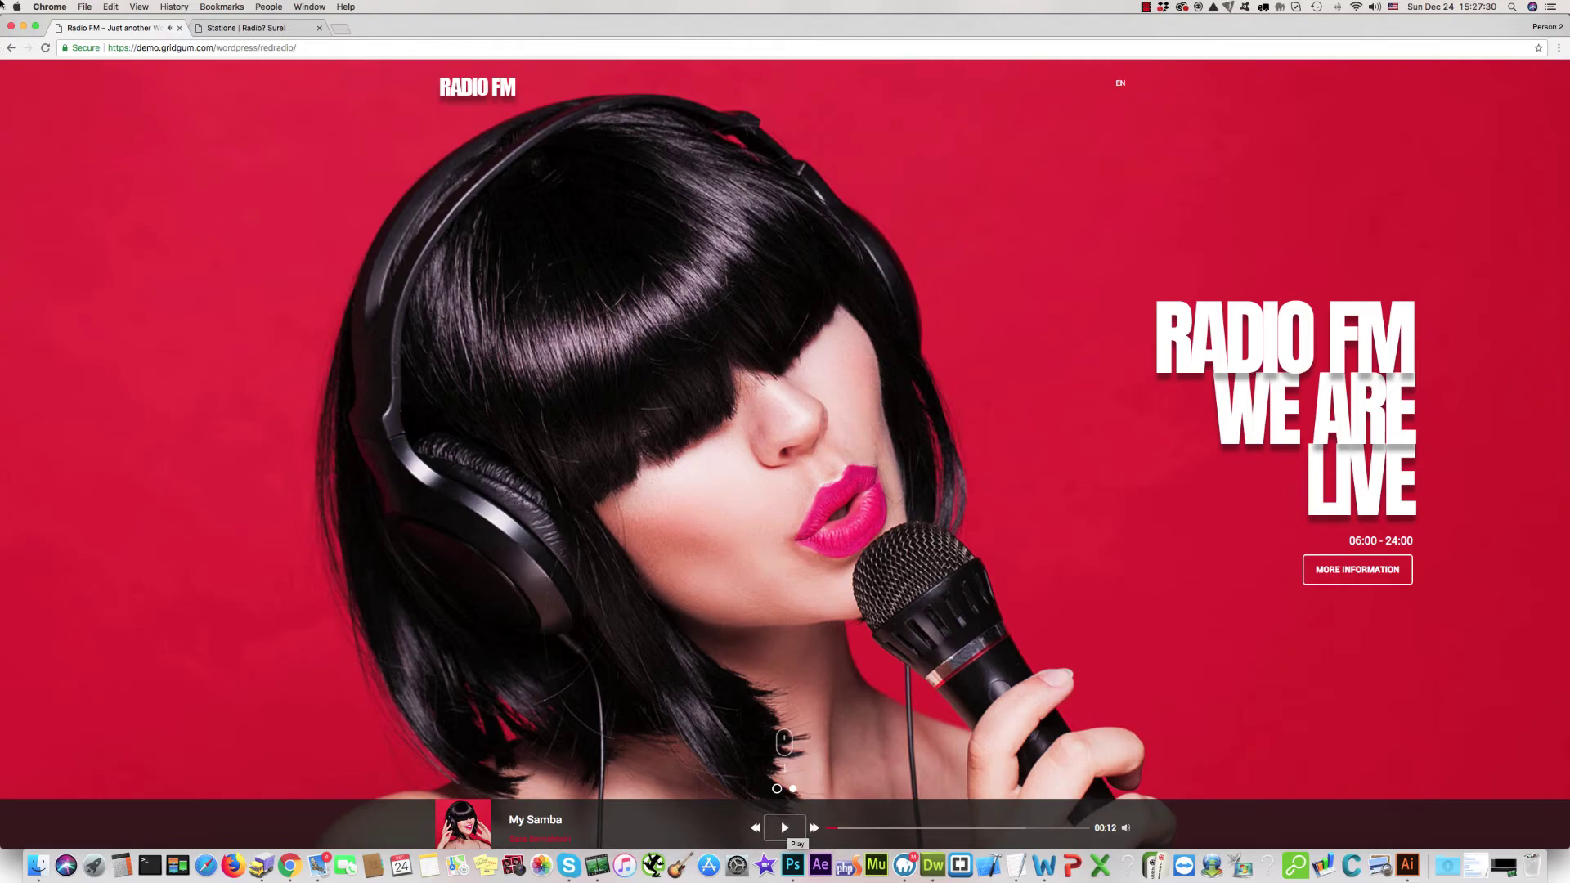
{"action": "left_click", "coordinate": [9, 49]}
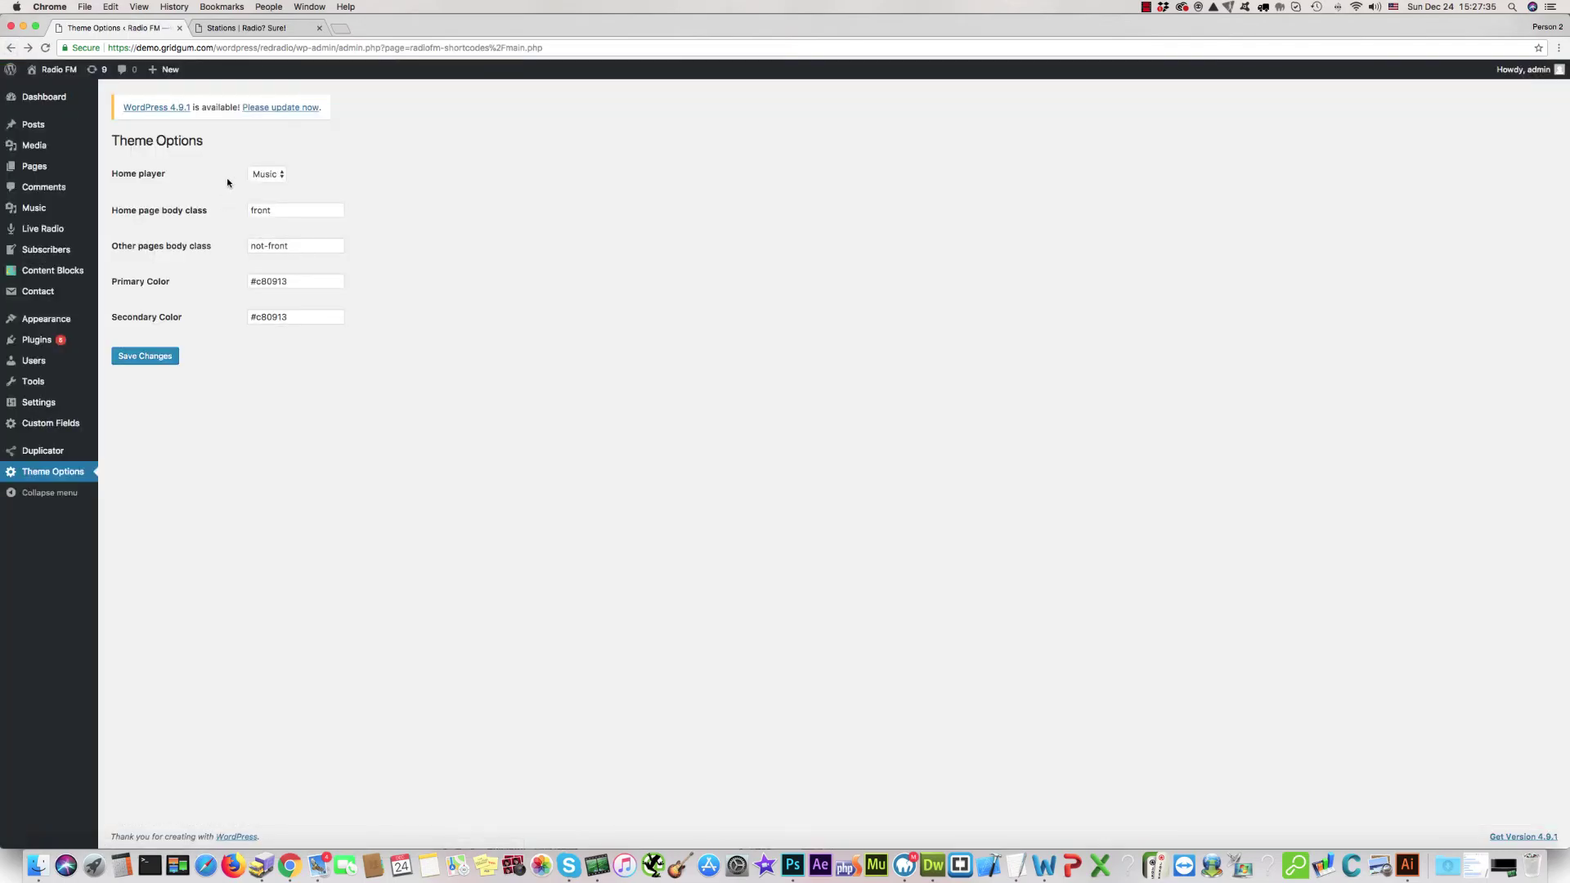
{"action": "left_click", "coordinate": [270, 175]}
{"action": "left_click", "coordinate": [267, 185]}
{"action": "left_click", "coordinate": [146, 357]}
Skip the bottom radio player to the next live station, now playing 'Peace On Earth'
{"action": "mouse_move", "coordinate": [50, 72]}
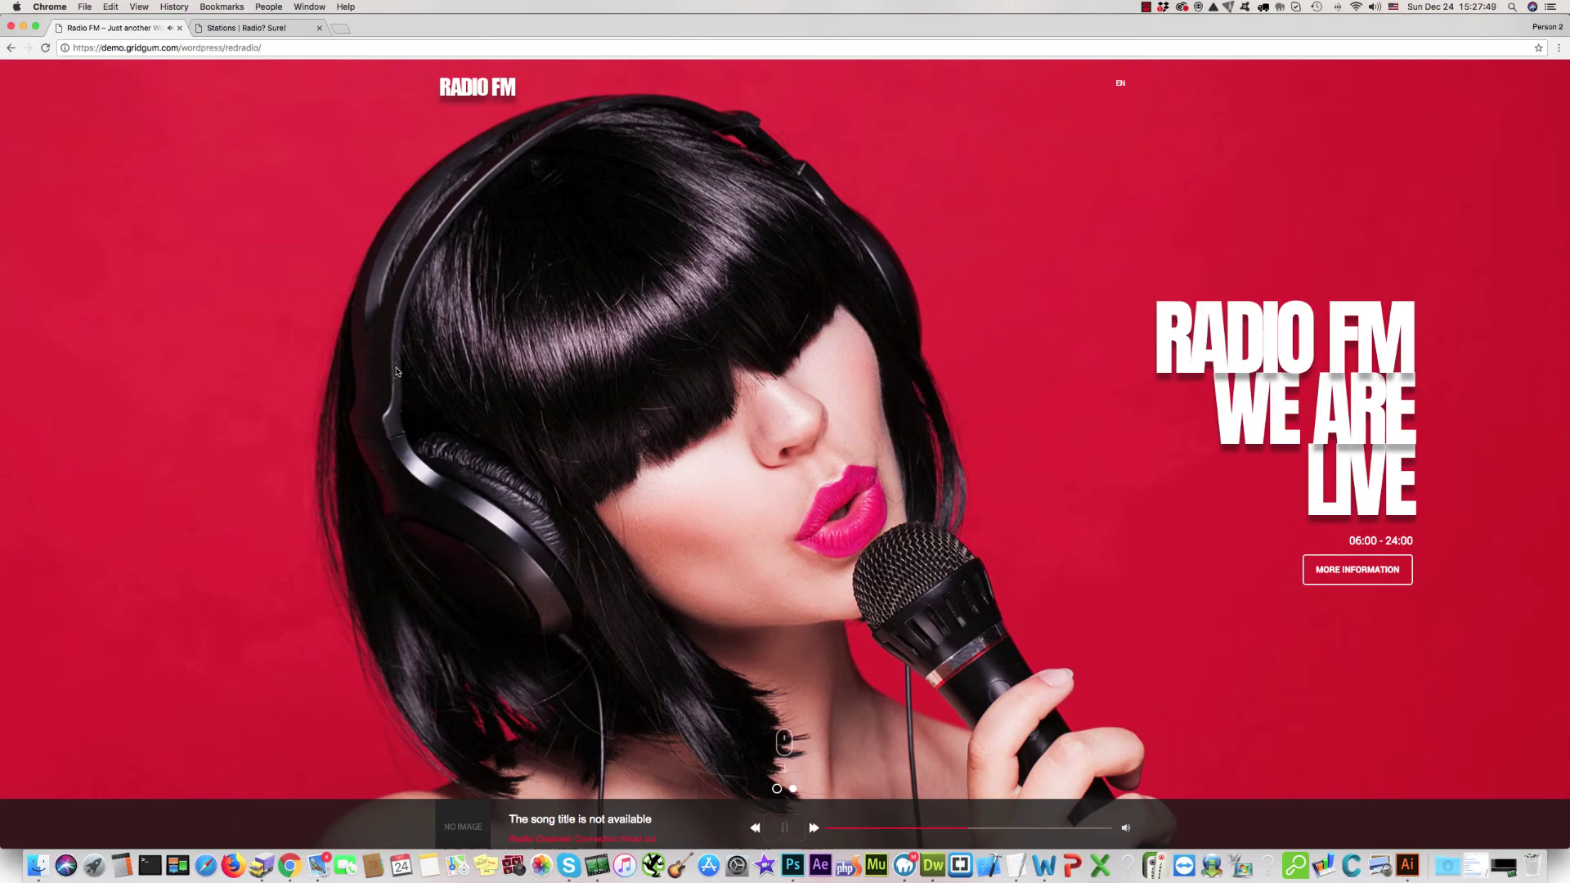
{"action": "scroll", "coordinate": [599, 677], "scroll_direction": "down", "scroll_amount": 3}
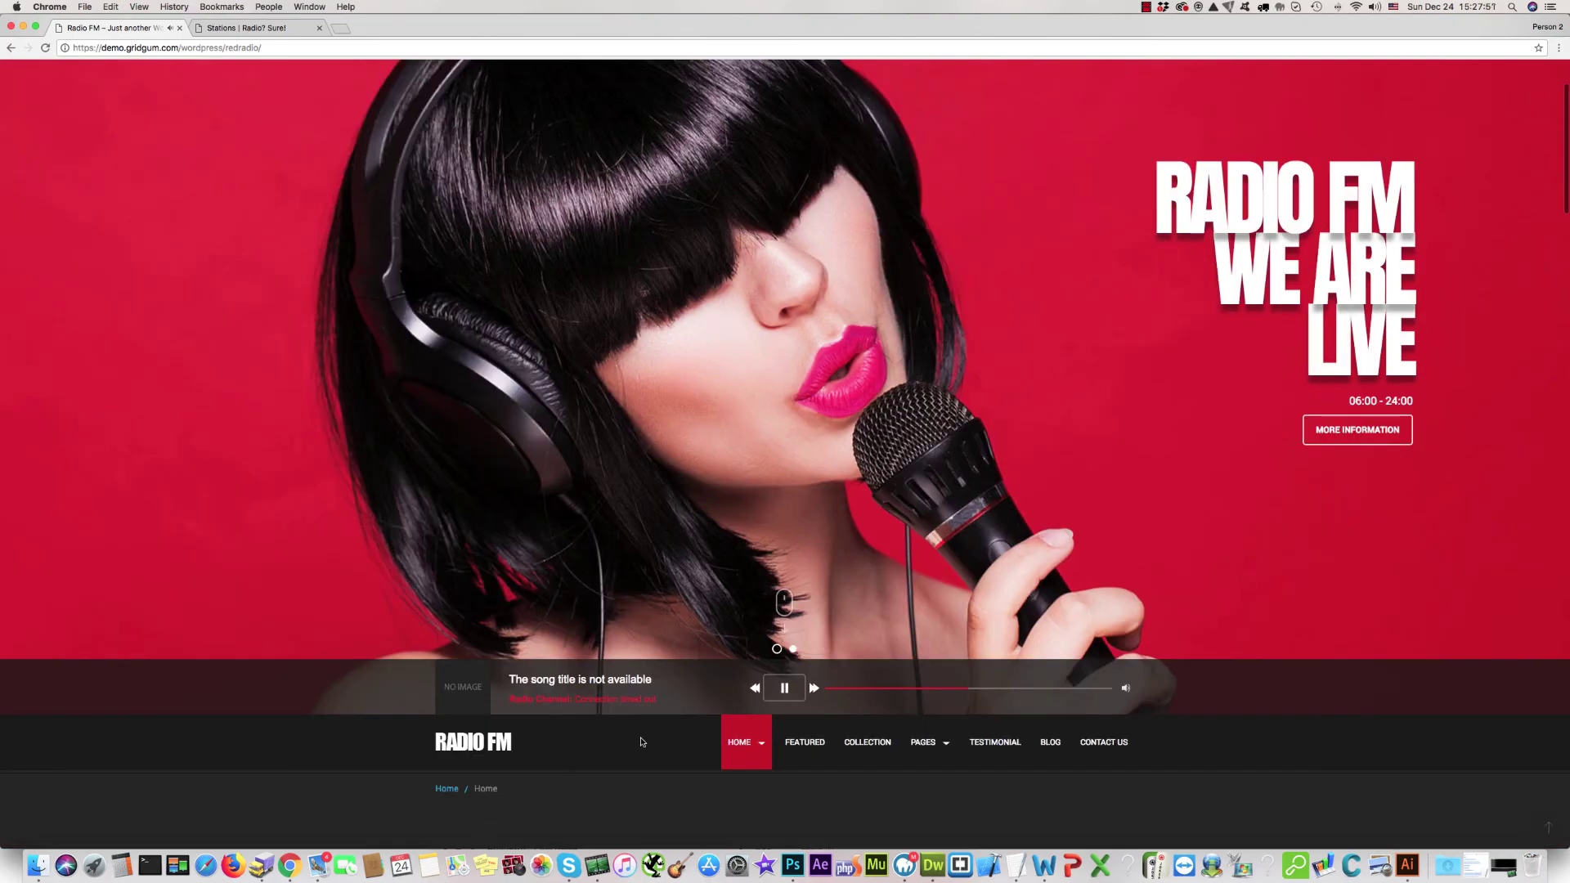
{"action": "scroll", "coordinate": [641, 741], "scroll_direction": "up", "scroll_amount": 3}
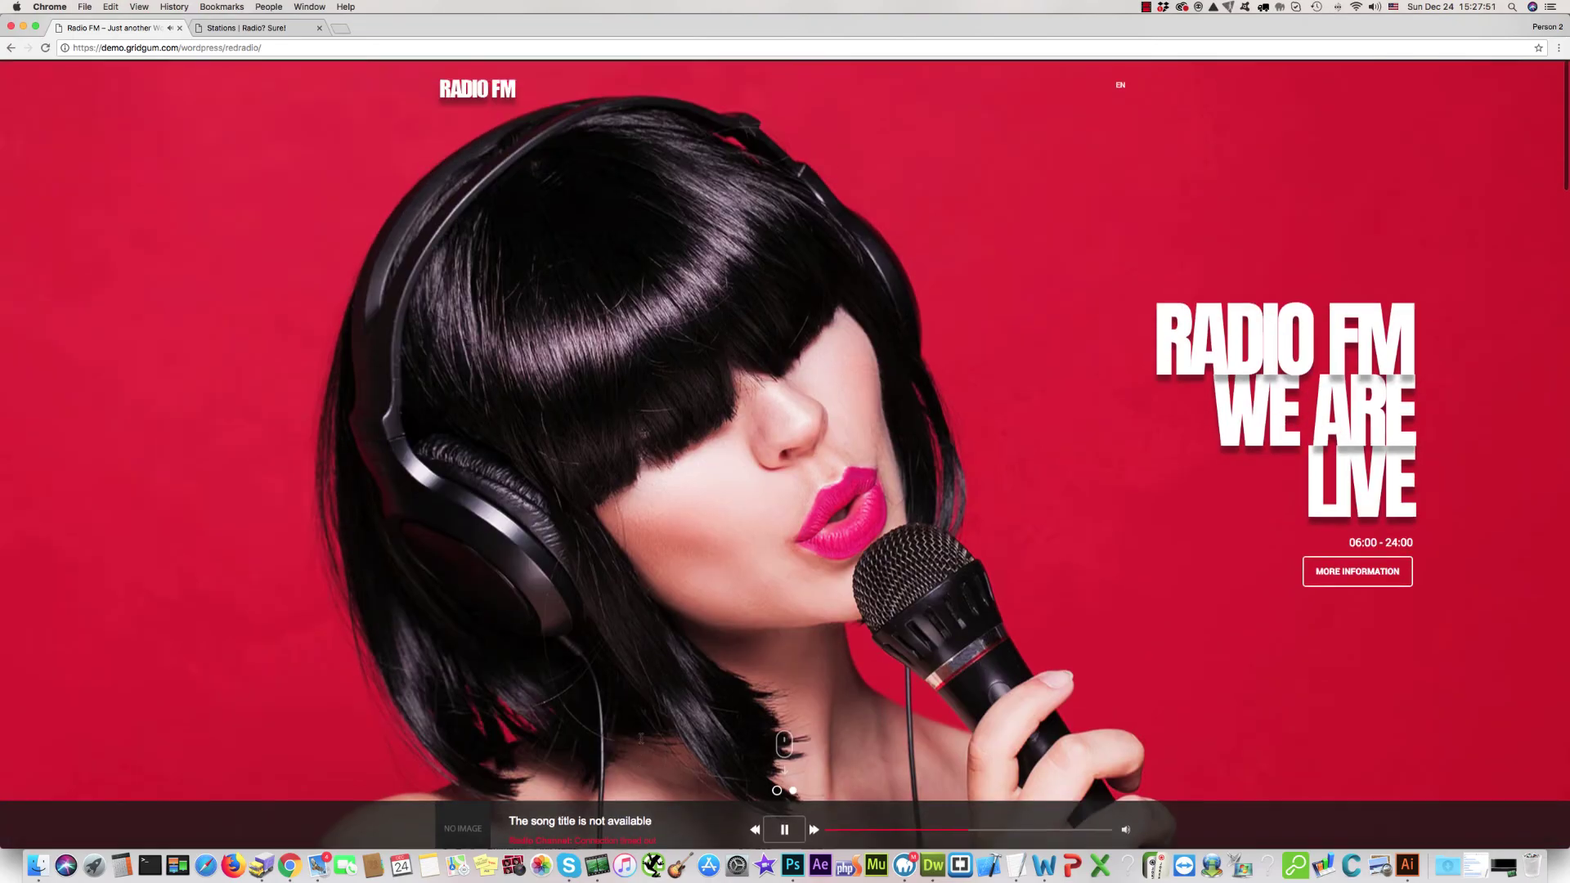
{"action": "left_click", "coordinate": [814, 829]}
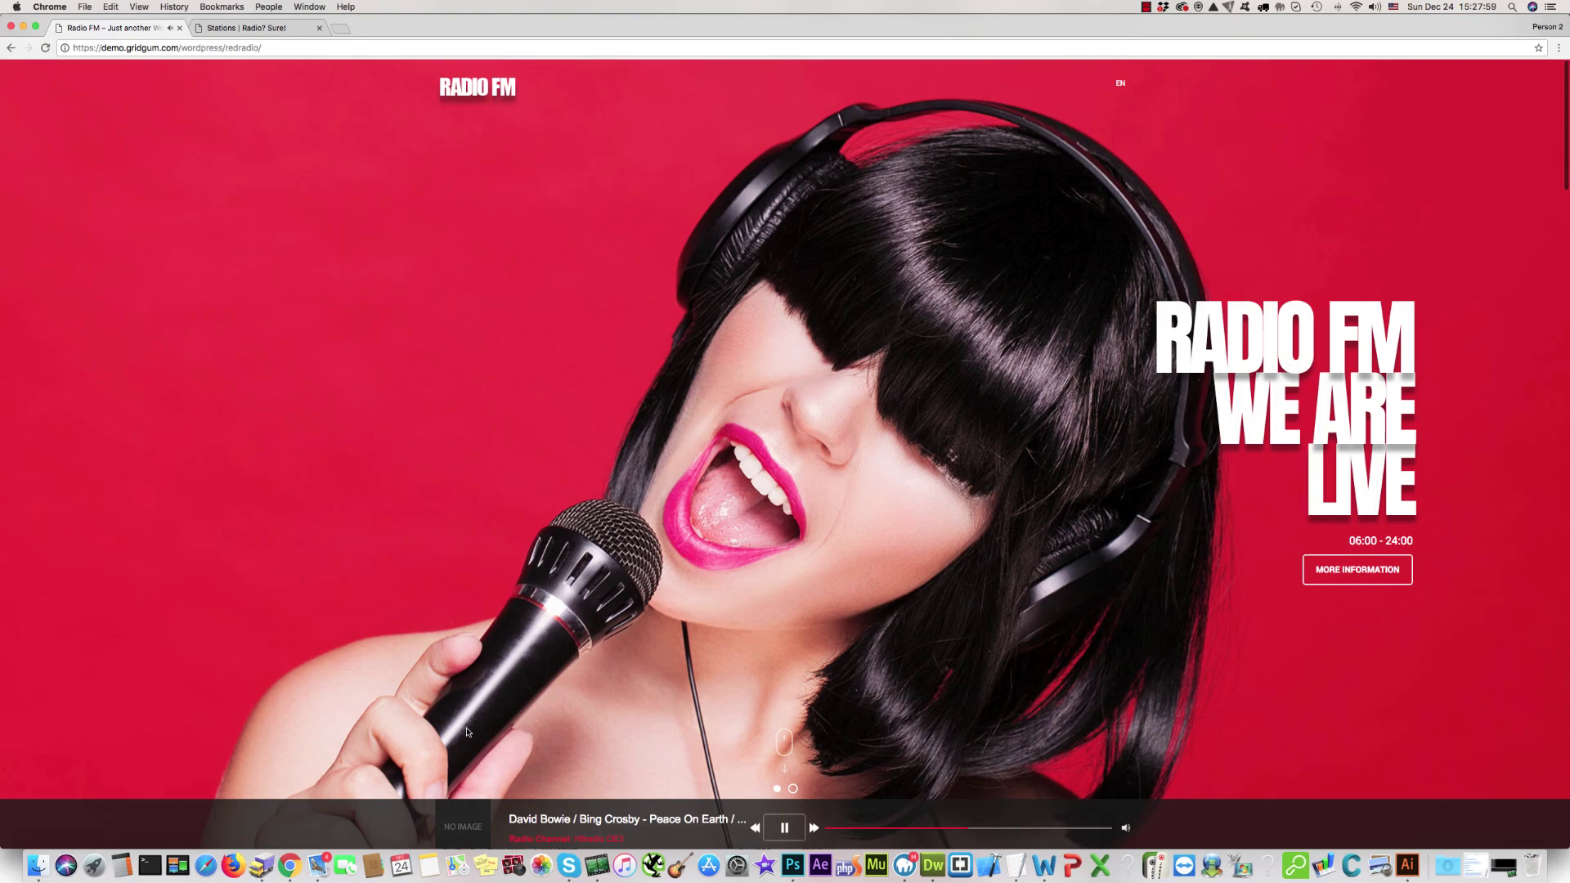
{"action": "scroll", "coordinate": [670, 829], "scroll_direction": "down", "scroll_amount": 1}
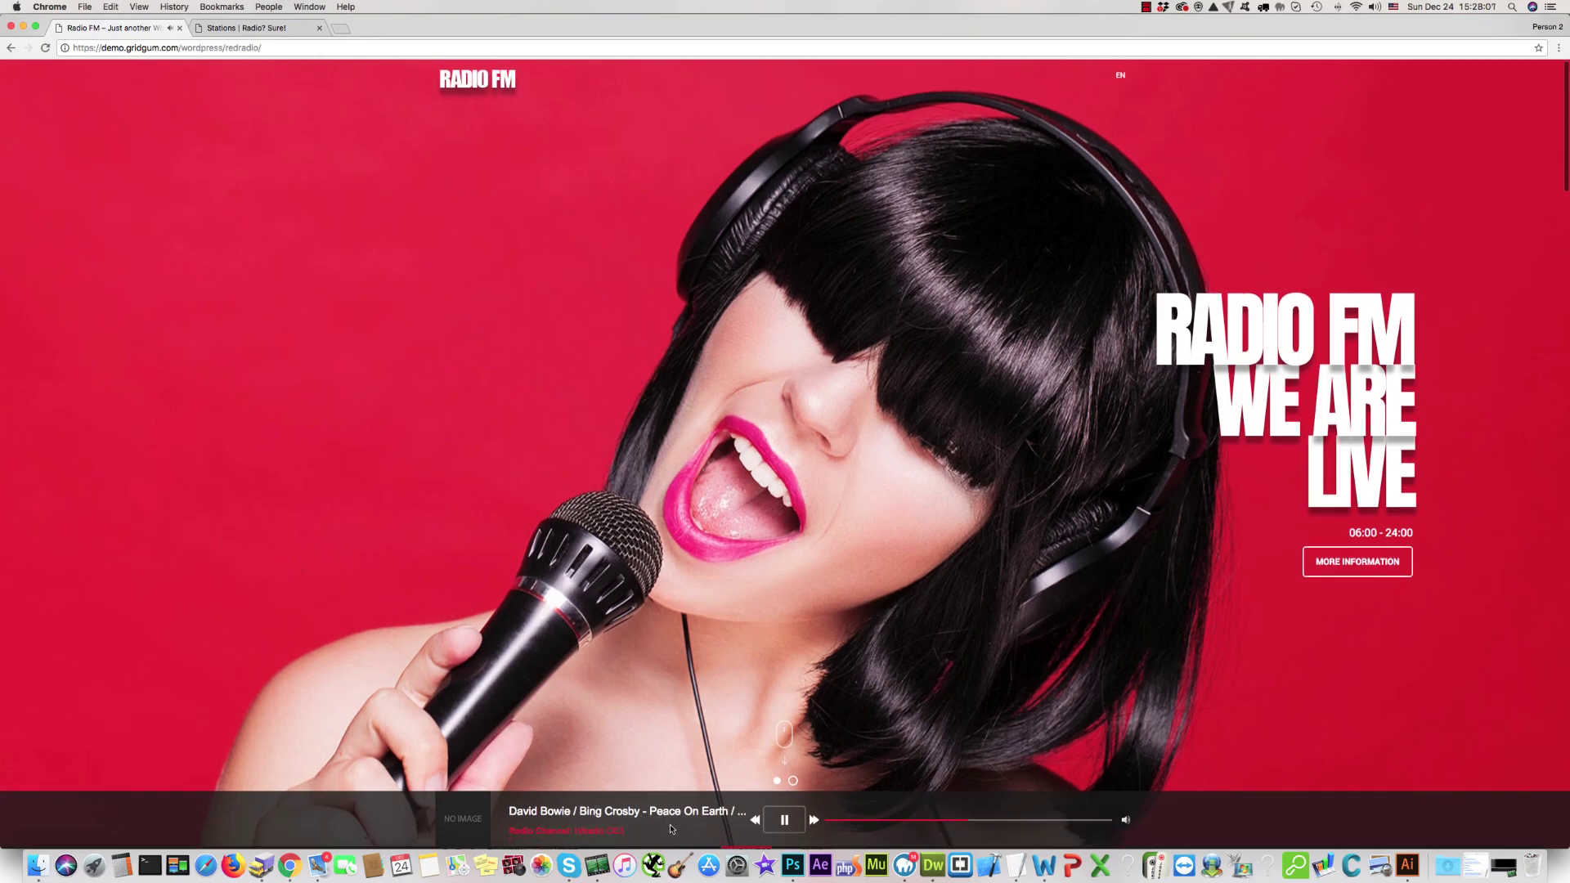
{"action": "scroll", "coordinate": [670, 829], "scroll_direction": "up", "scroll_amount": 1}
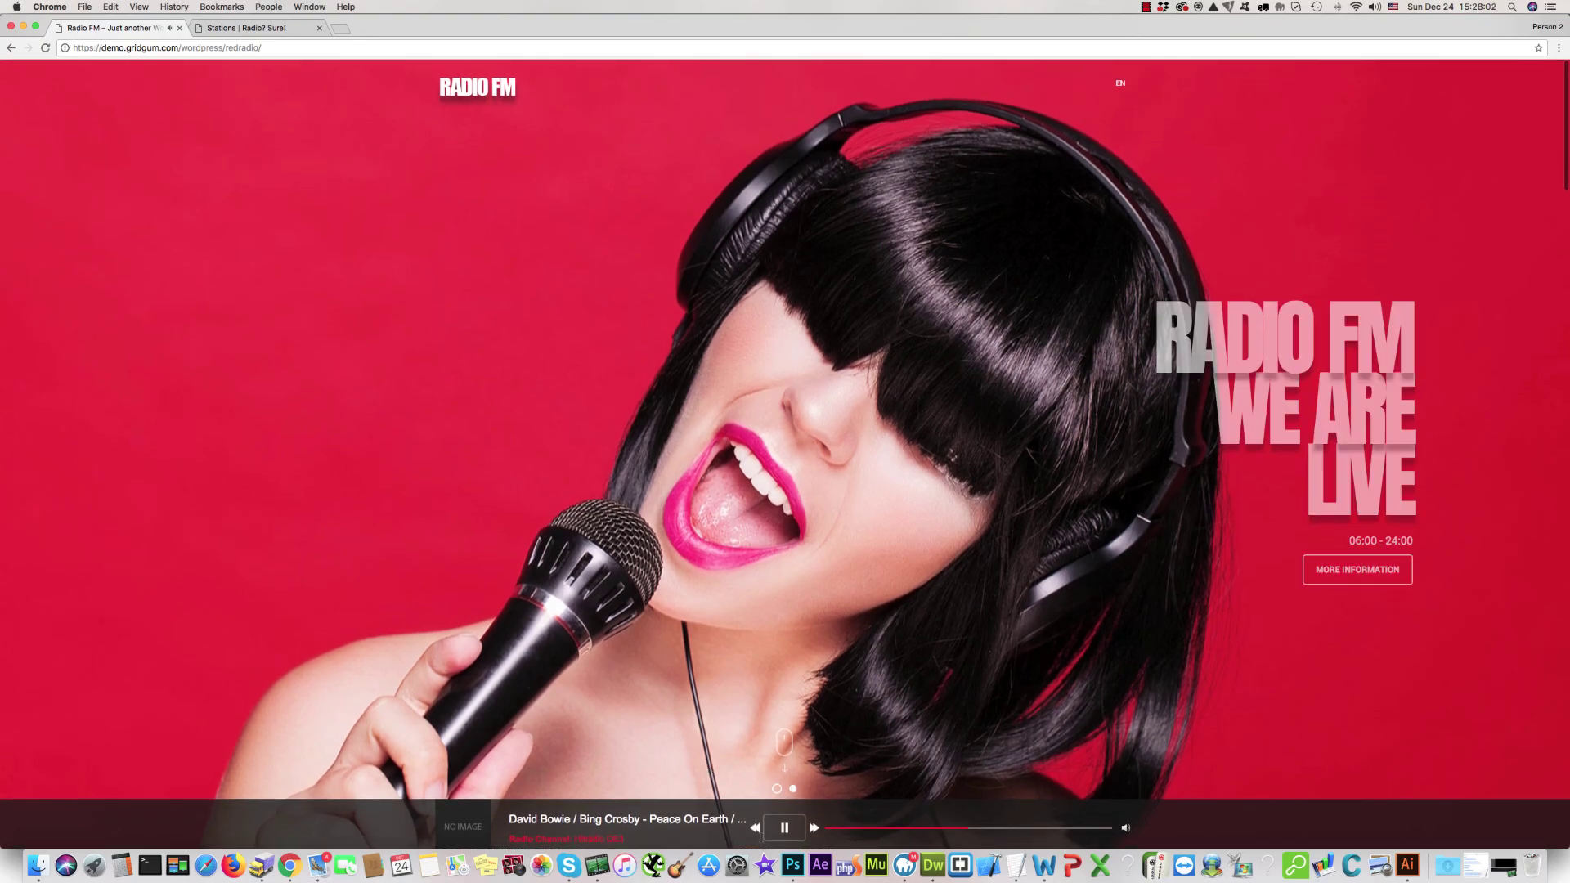